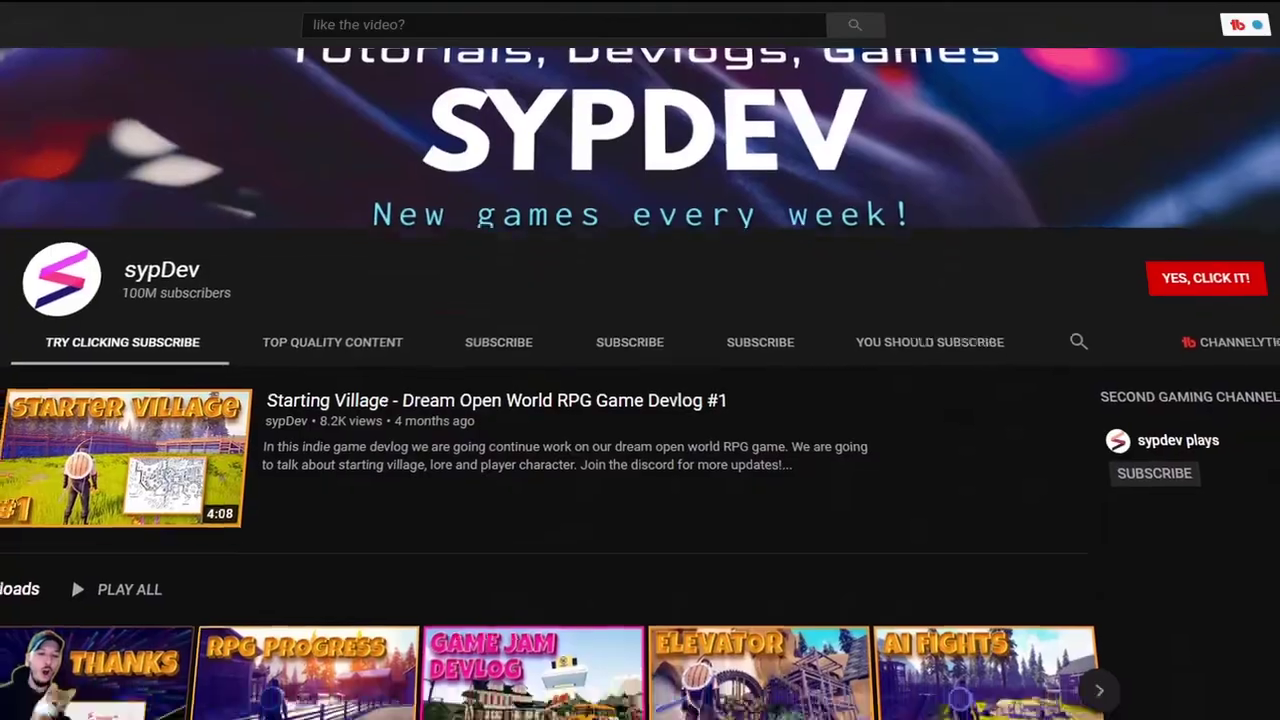
- Scroll the sypDev channel page down to the Uploads and Dream Open World RPG Devlogs rows
{"action": "scroll", "coordinate": [640, 384], "scroll_direction": "down", "scroll_amount": 3}
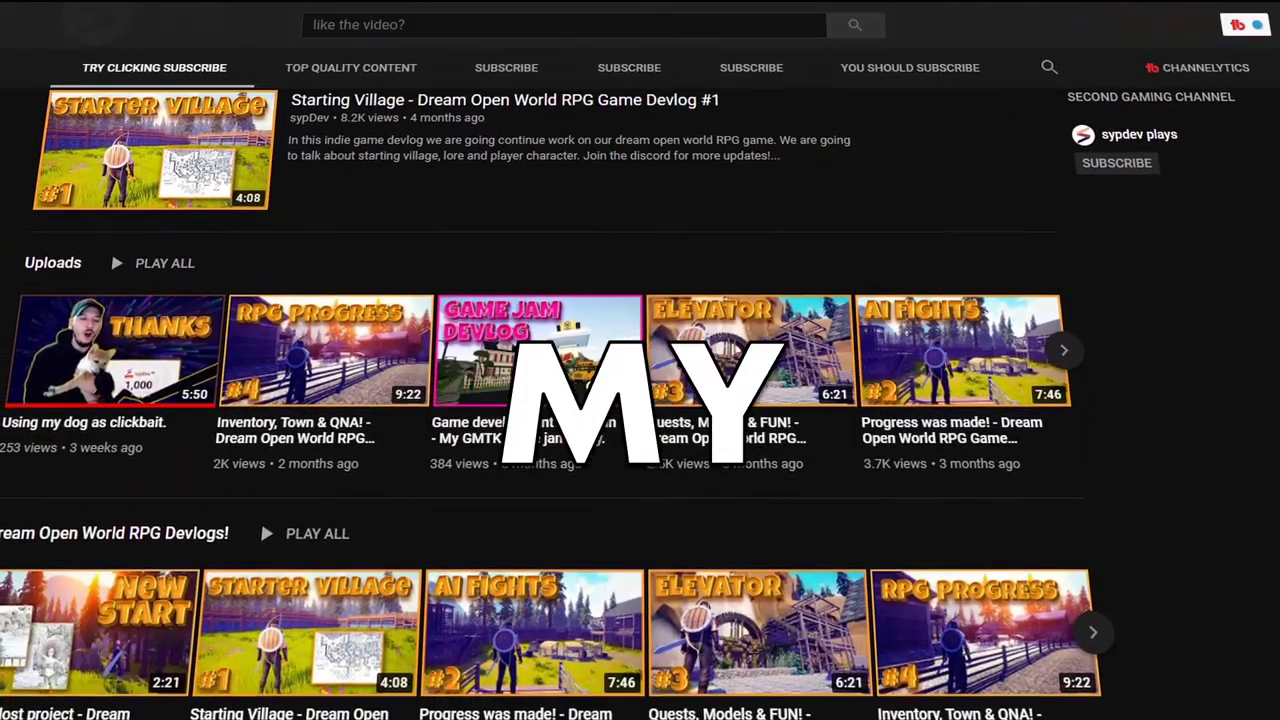
{"action": "scroll", "coordinate": [640, 384], "scroll_direction": "down", "scroll_amount": 4}
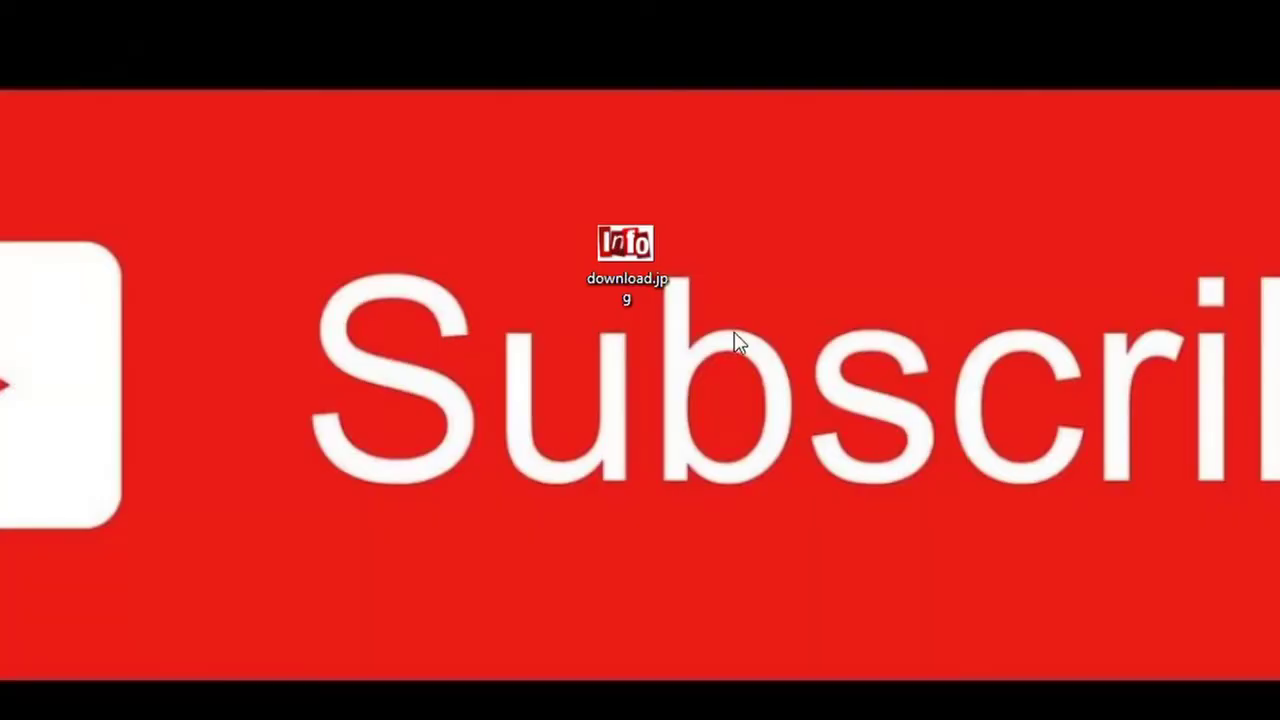
- Set download.jpg as the desktop background from its context menu
{"action": "right_click", "coordinate": [629, 251]}
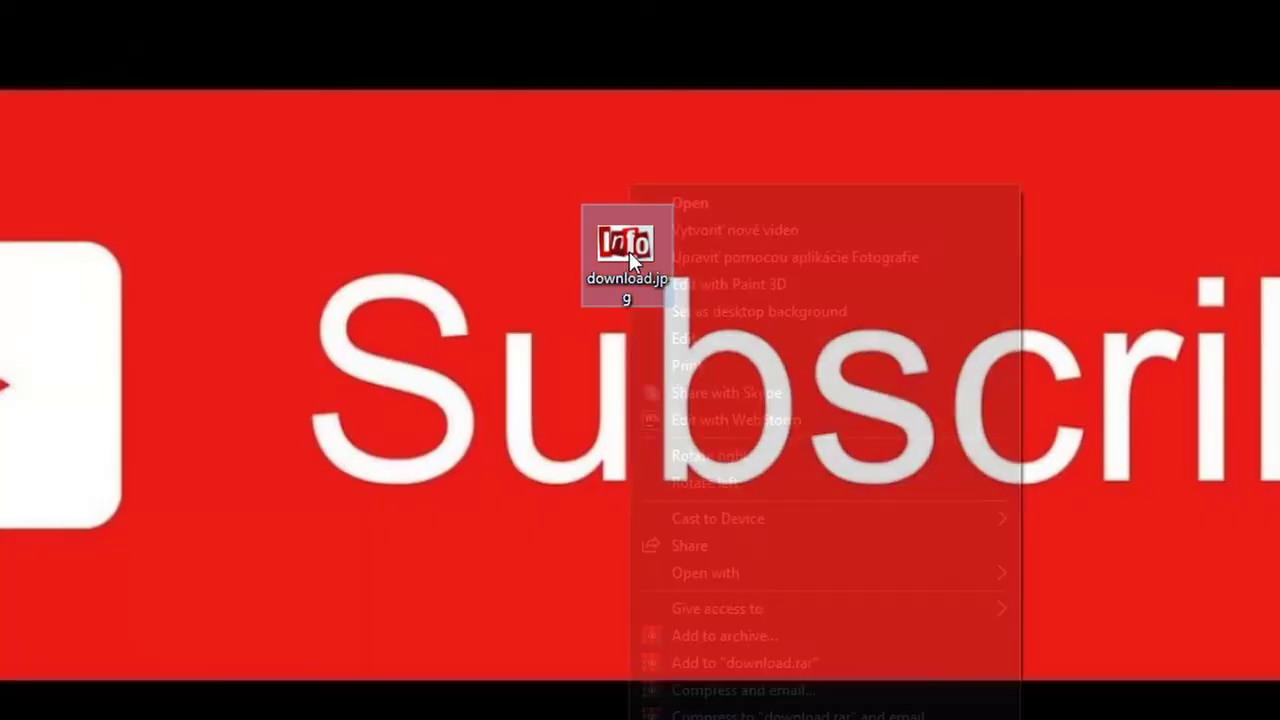
{"action": "left_click", "coordinate": [720, 311]}
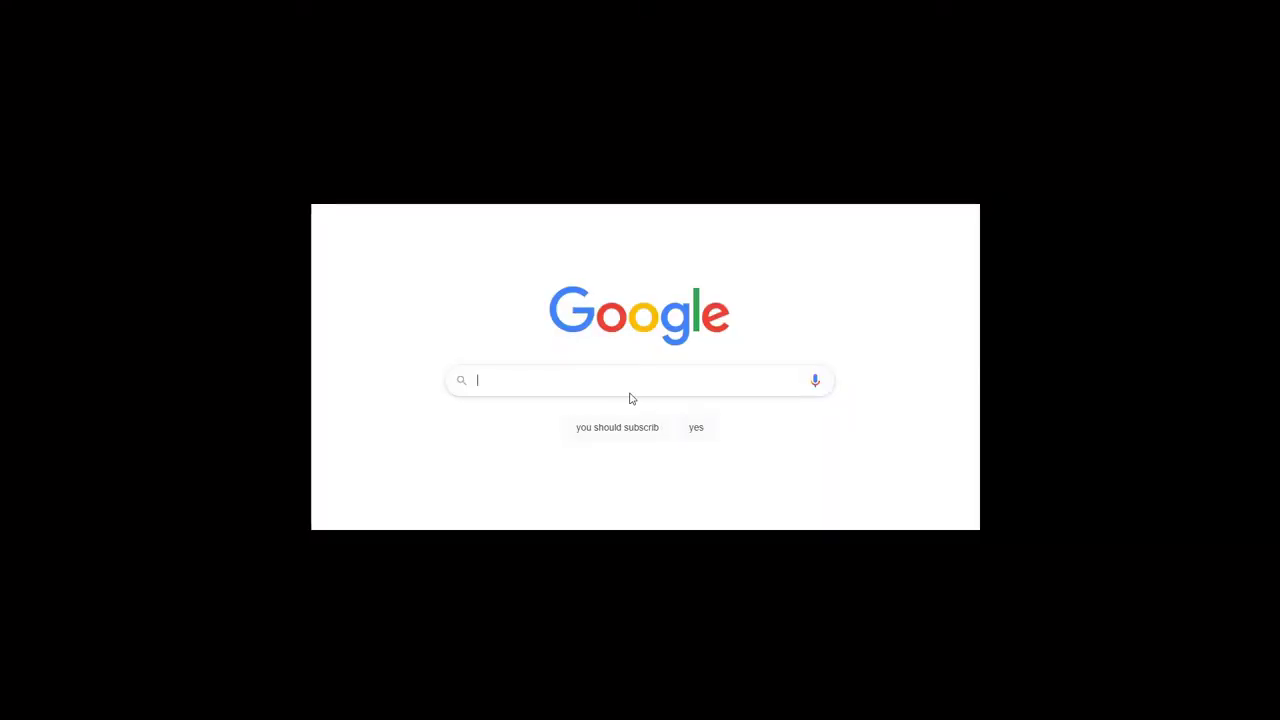
- Search Google for 'how to multipalyer', then select the First Person project template
{"action": "type", "text": "how to multi"}
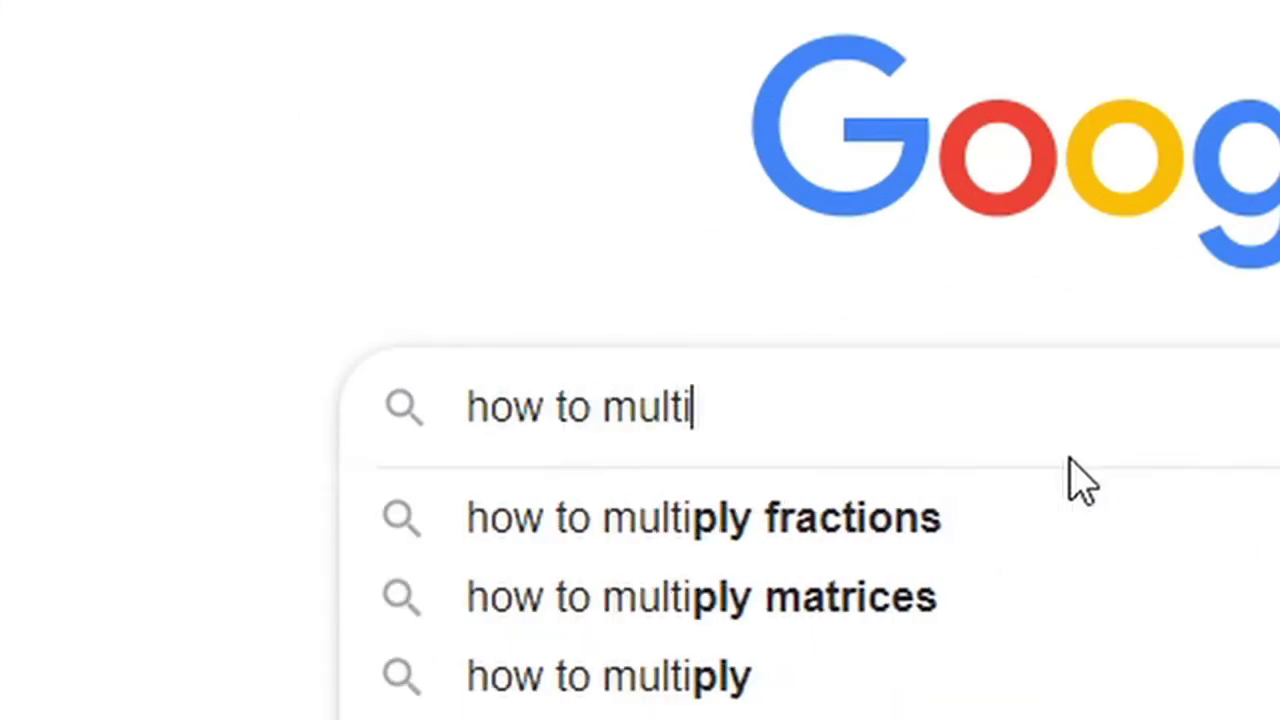
{"action": "type", "text": "palyer"}
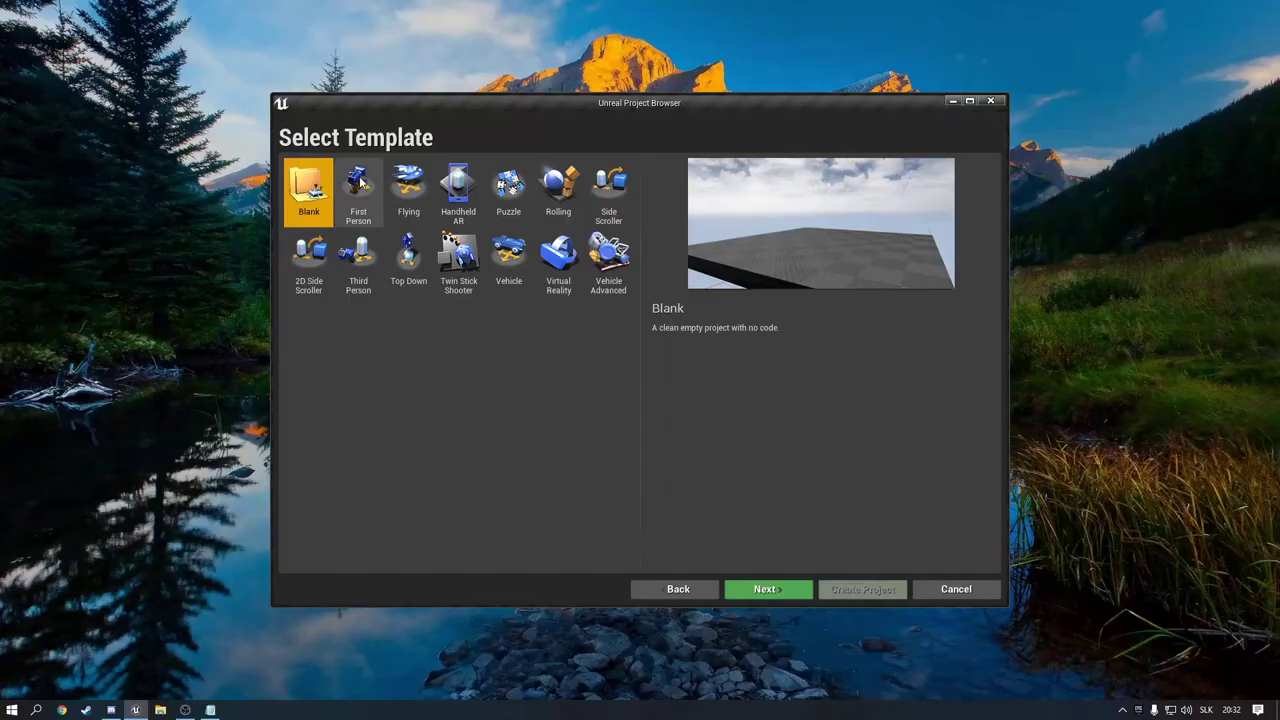
{"action": "left_click", "coordinate": [358, 190]}
- Create the MultiplayerChallenge project, paste Steam subsystem settings into DefaultEngine.ini, and test the Steam overlay
{"action": "left_click", "coordinate": [778, 591]}
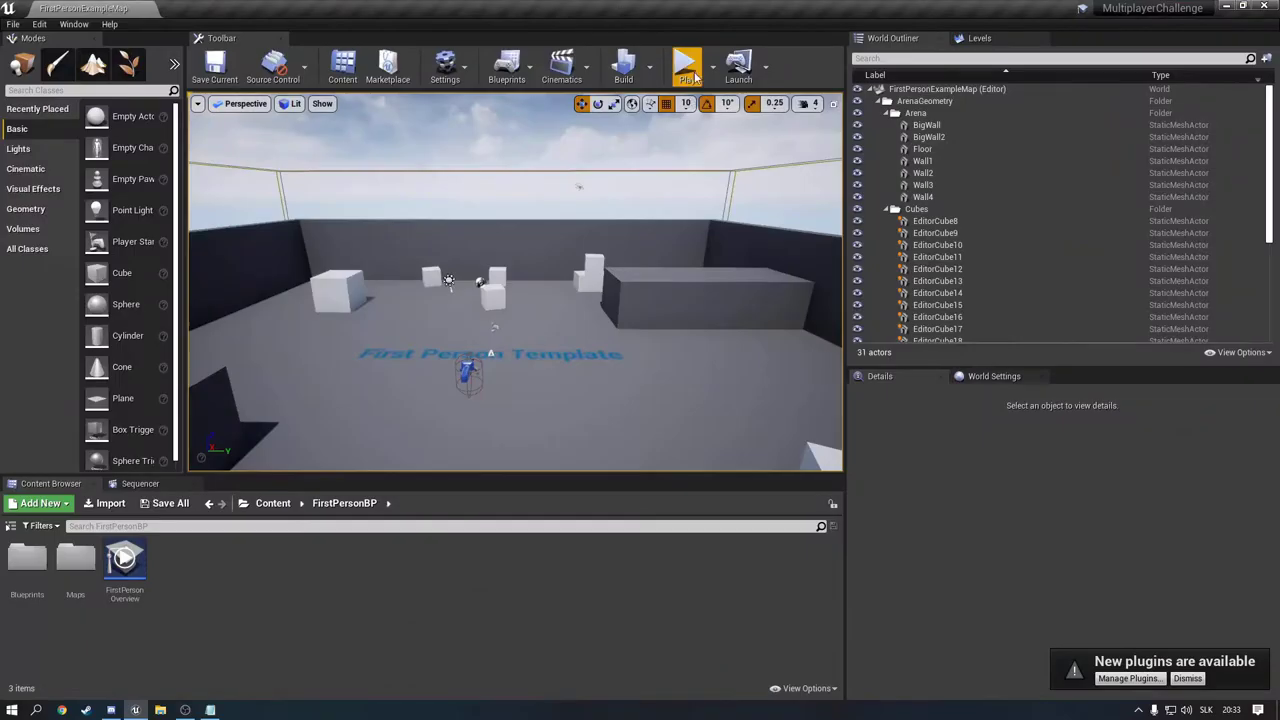
{"action": "key", "text": "alt+p"}
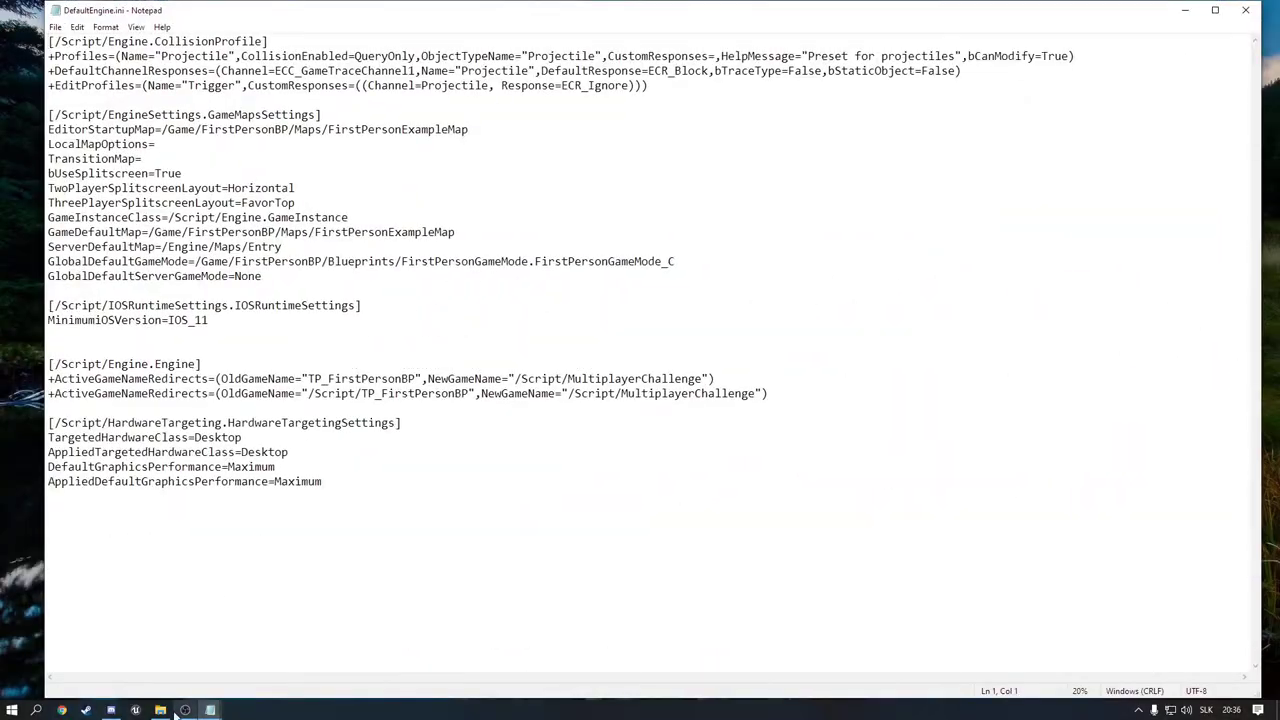
{"action": "key", "text": "ctrl+v"}
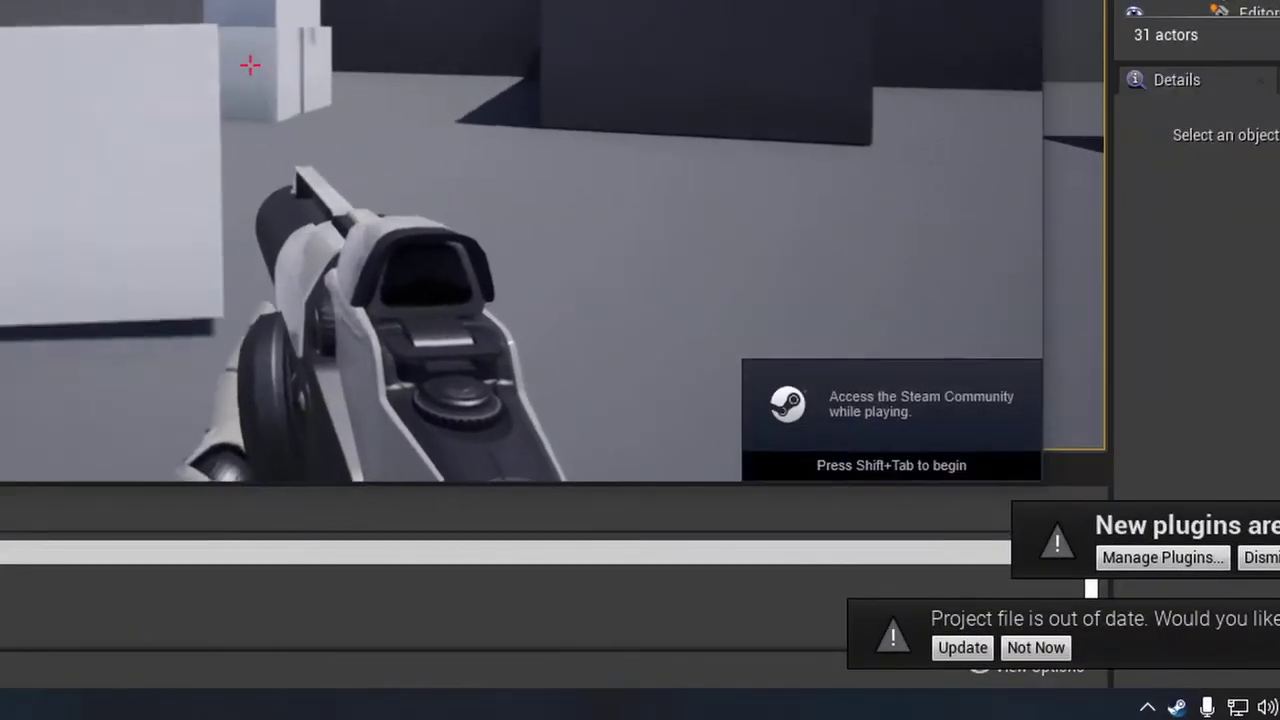
{"action": "key", "text": "shift+Tab"}
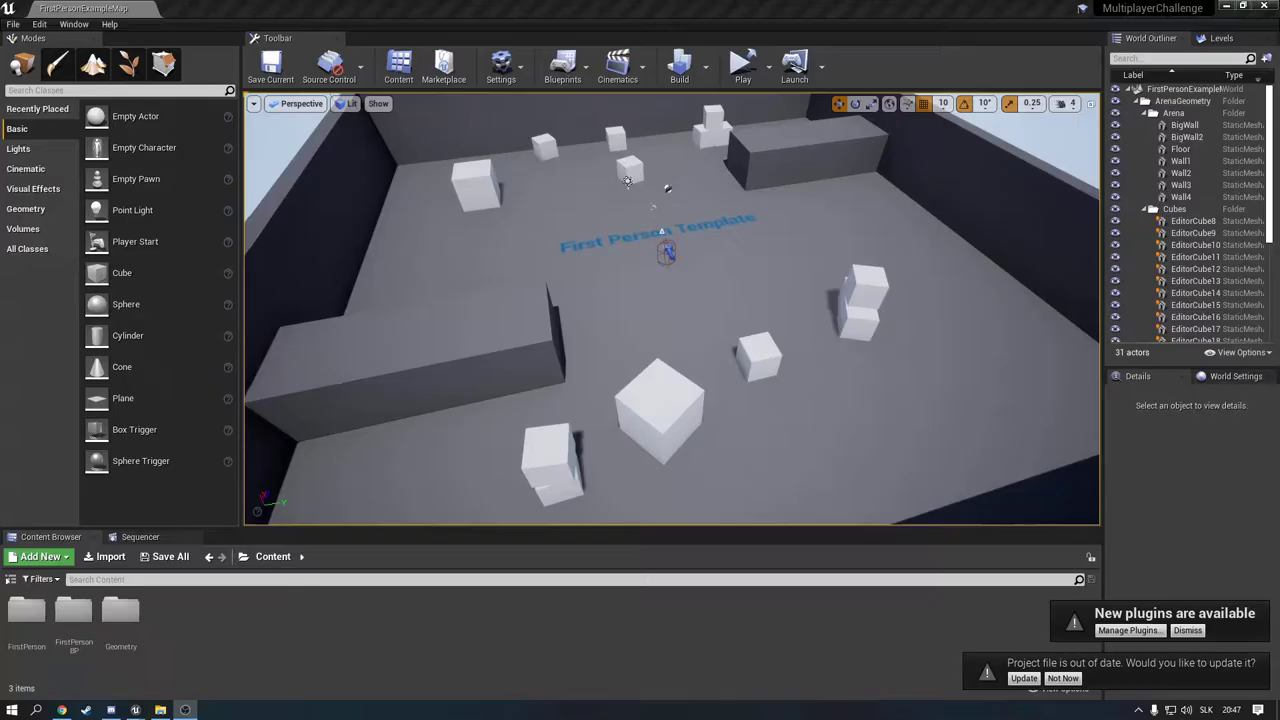
- Create a GameInstance-based Blueprint in Content/Blueprints and reposition its HostServer event node
{"action": "right_click", "coordinate": [228, 630]}
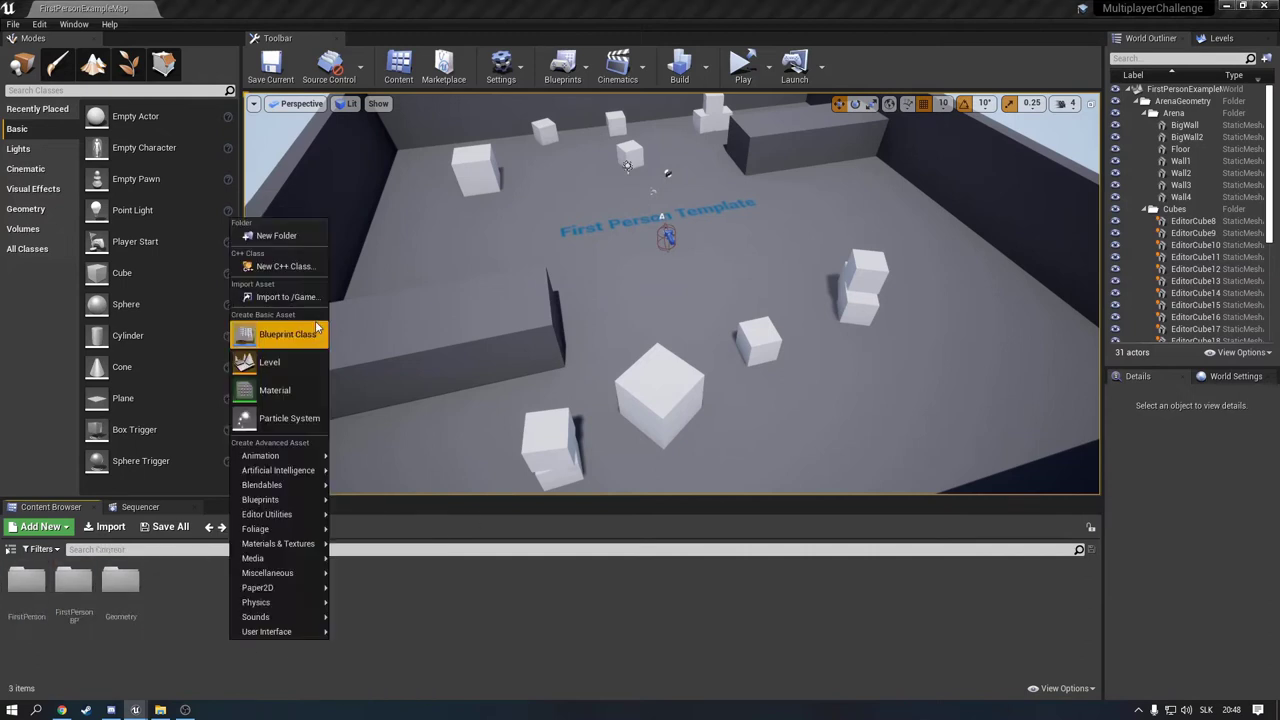
{"action": "left_click", "coordinate": [273, 526]}
{"action": "double_click", "coordinate": [28, 585]}
{"action": "right_click", "coordinate": [206, 620]}
{"action": "type", "text": "gameins"}
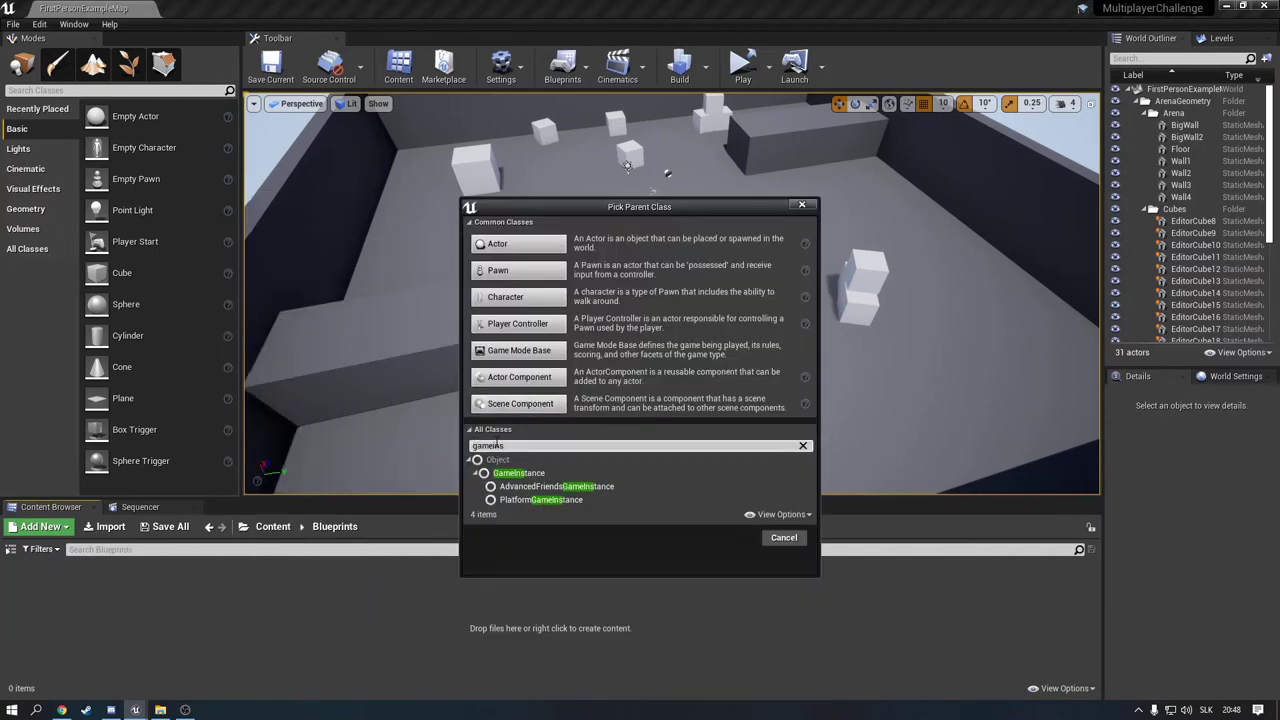
{"action": "left_click", "coordinate": [518, 472]}
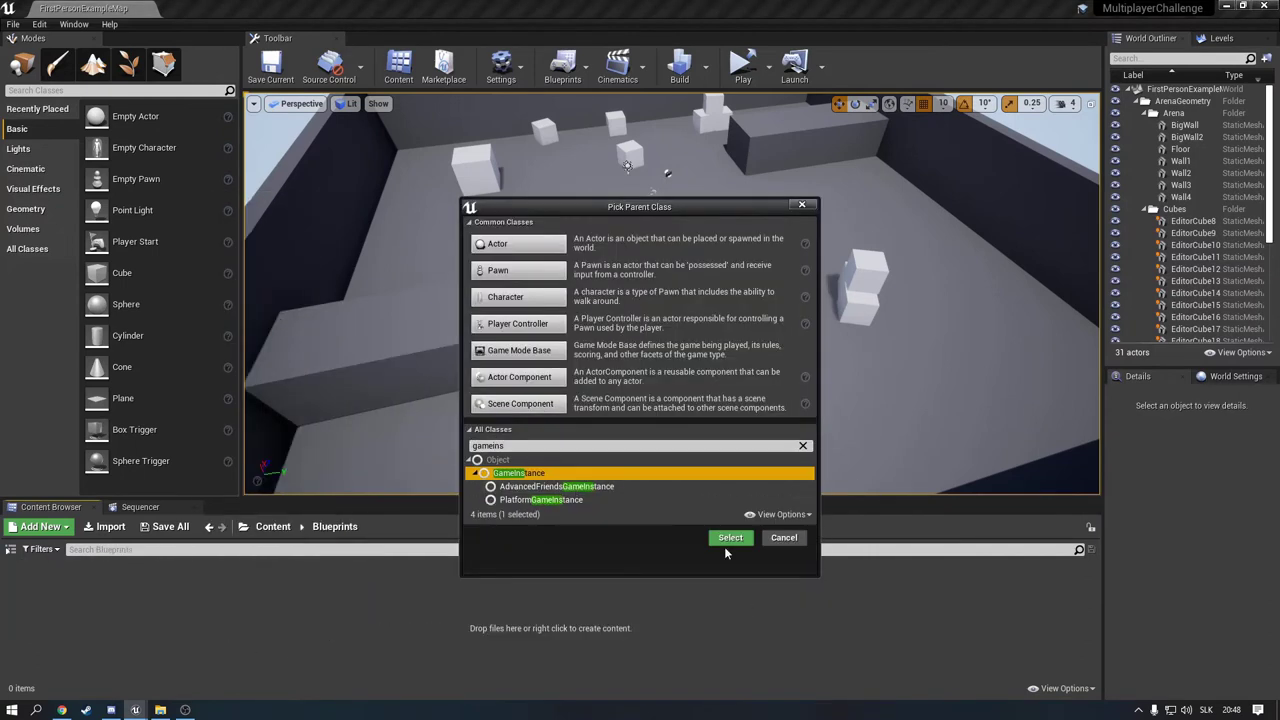
{"action": "left_click", "coordinate": [729, 545]}
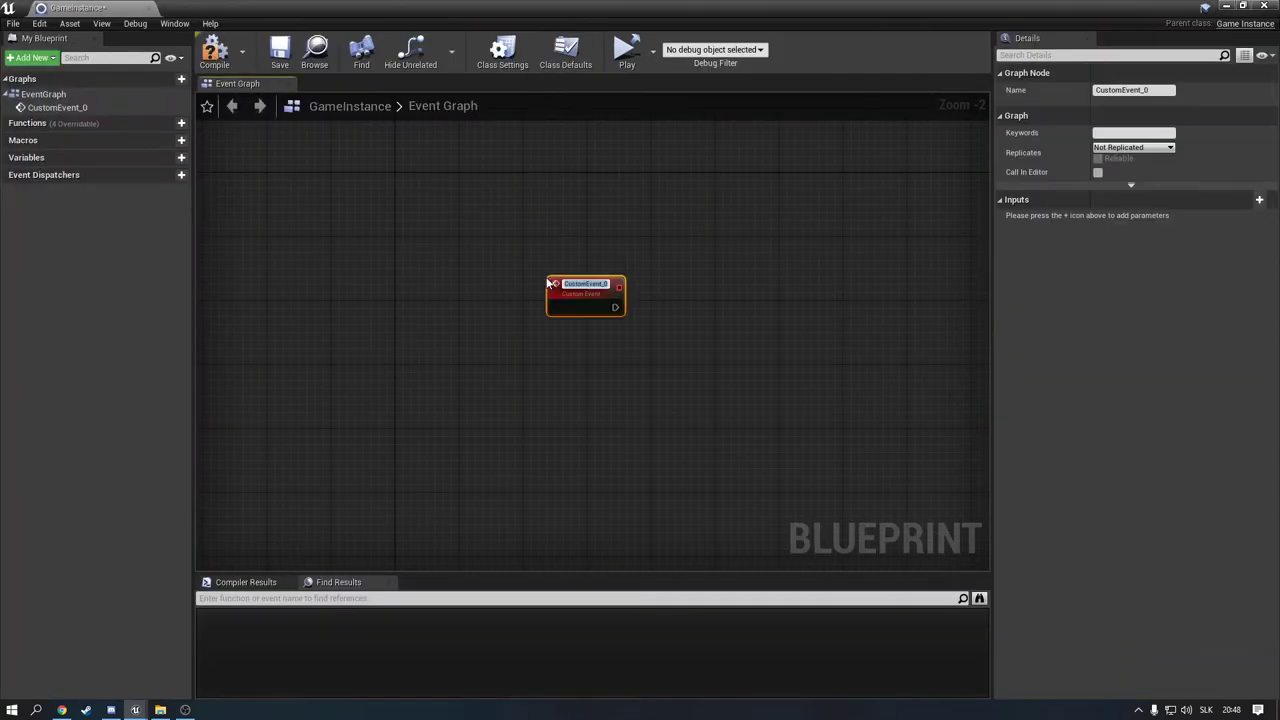
{"action": "left_click_drag", "start_coordinate": [625, 318], "coordinate": [551, 343]}
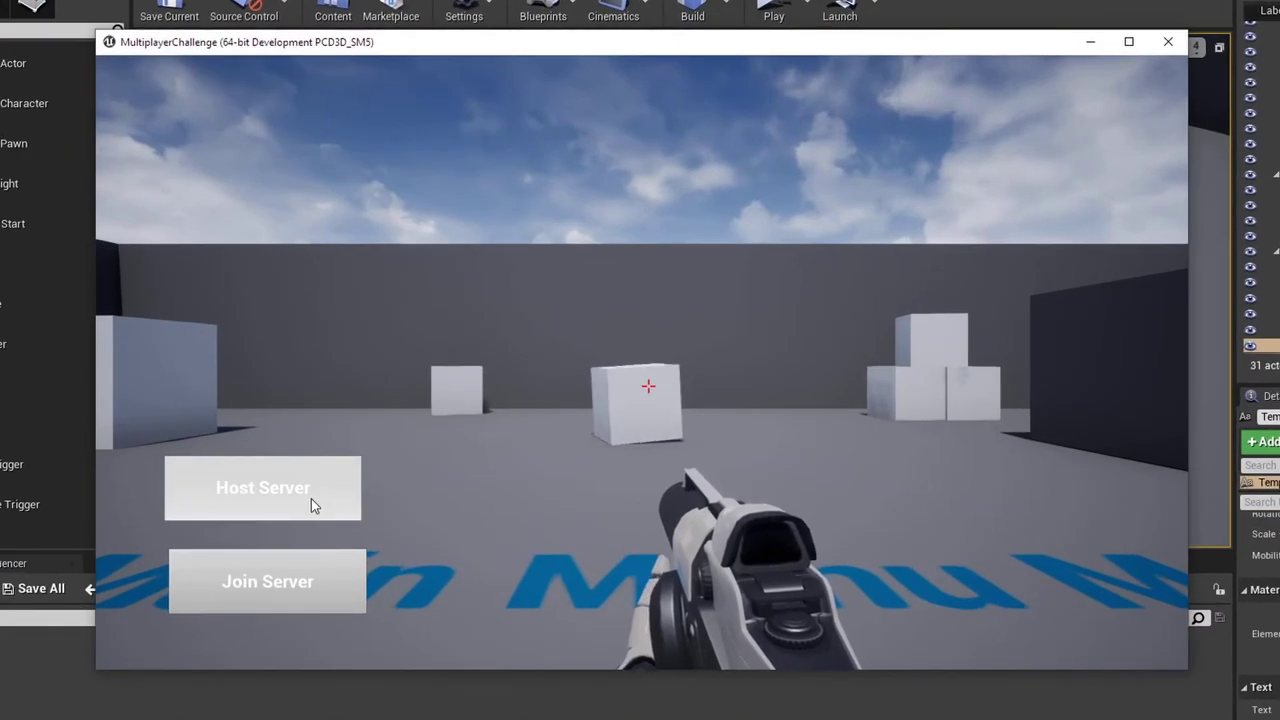
- Host a server from the main menu, check the Steam overlay, then launch server and client previews
{"action": "left_click", "coordinate": [311, 498]}
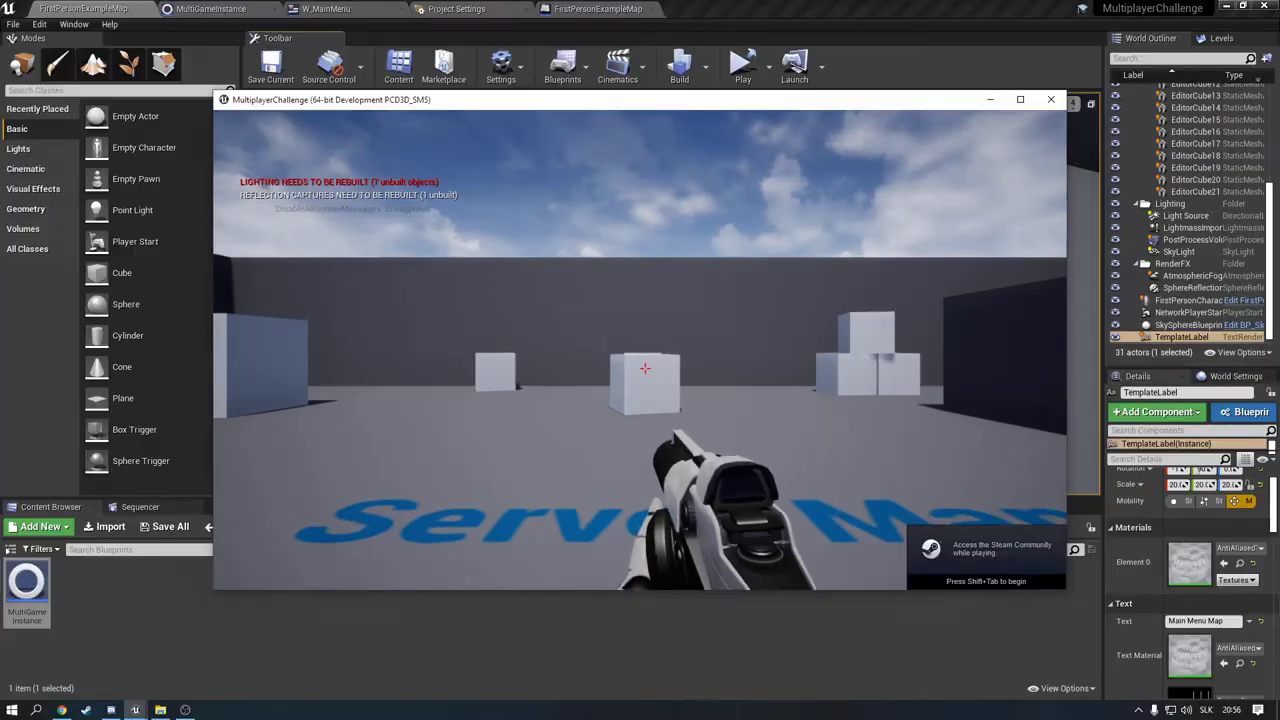
{"action": "key", "text": "shift+Tab"}
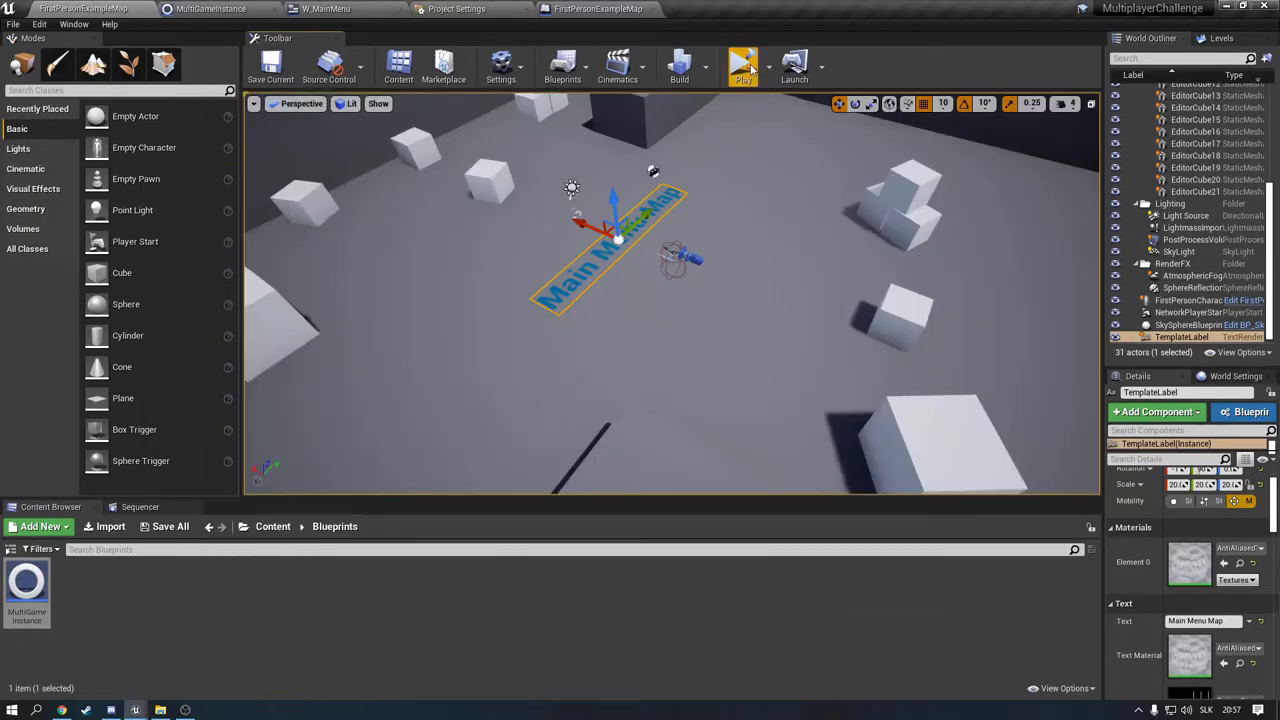
{"action": "left_click", "coordinate": [748, 68]}
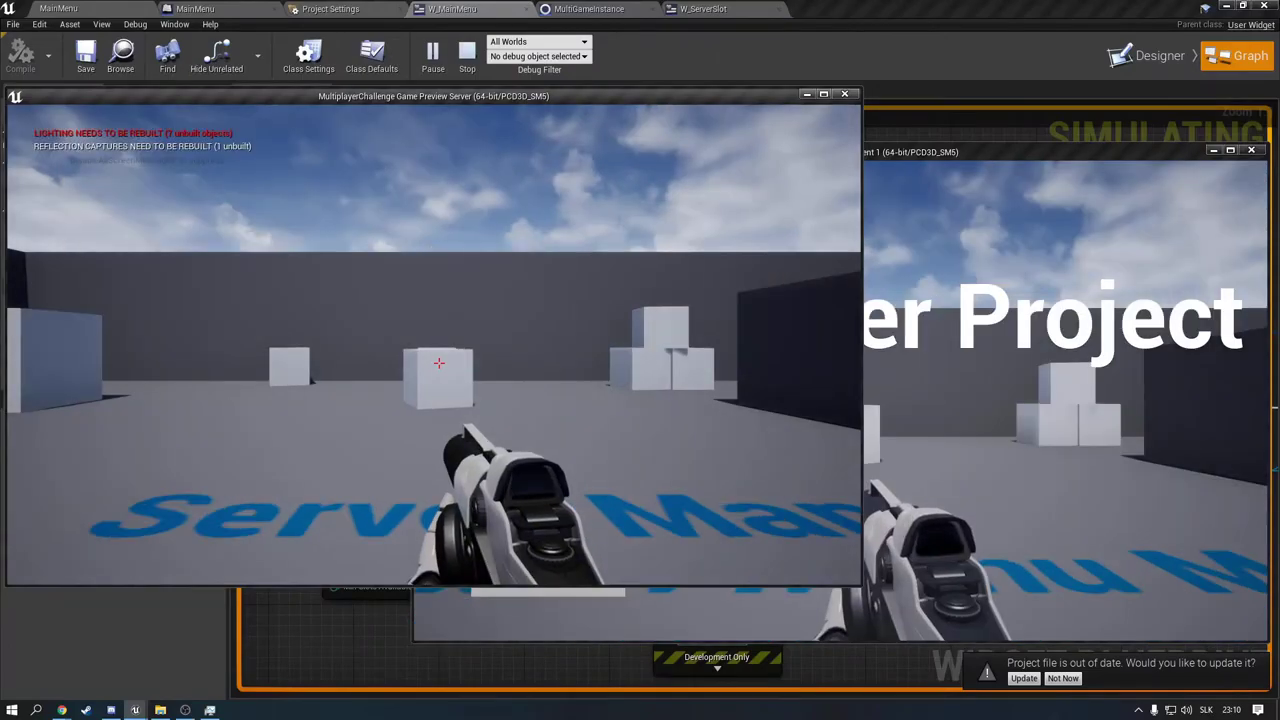
- Have Client 1 find and join the 'subscribe' server, then return to the client preview
{"action": "left_click_drag", "start_coordinate": [1240, 134], "coordinate": [693, 123]}
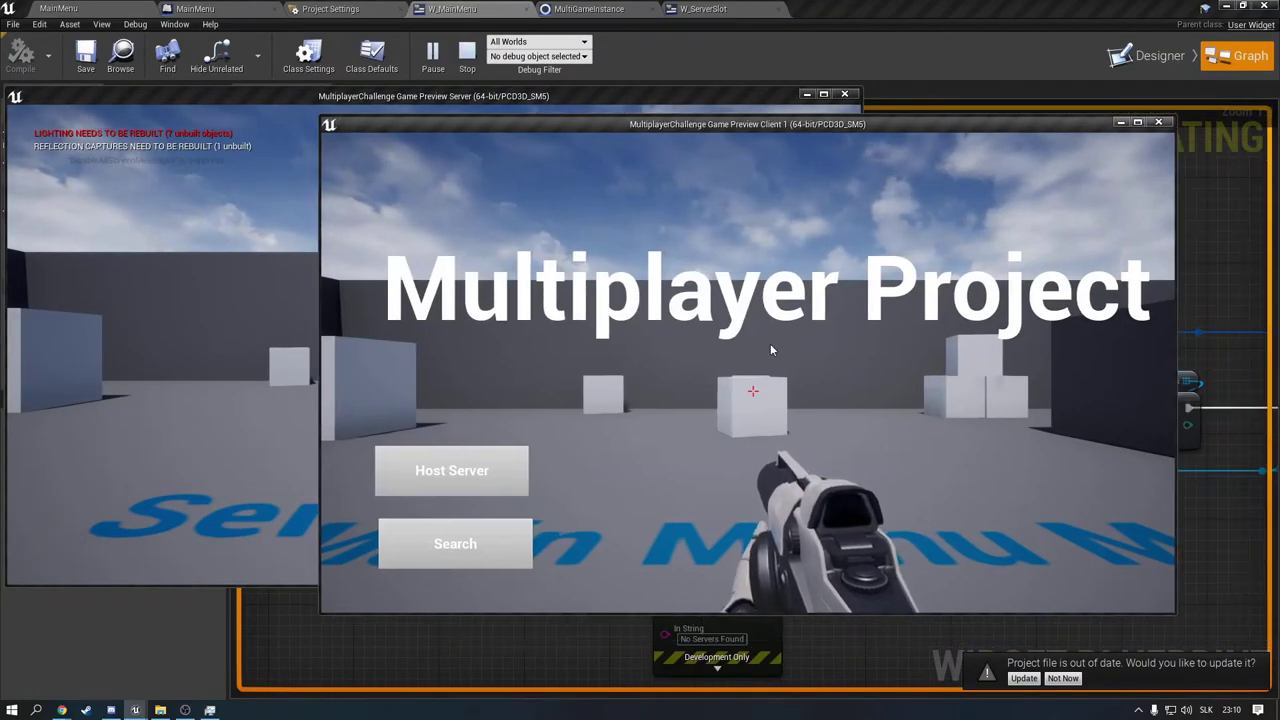
{"action": "left_click", "coordinate": [1012, 369]}
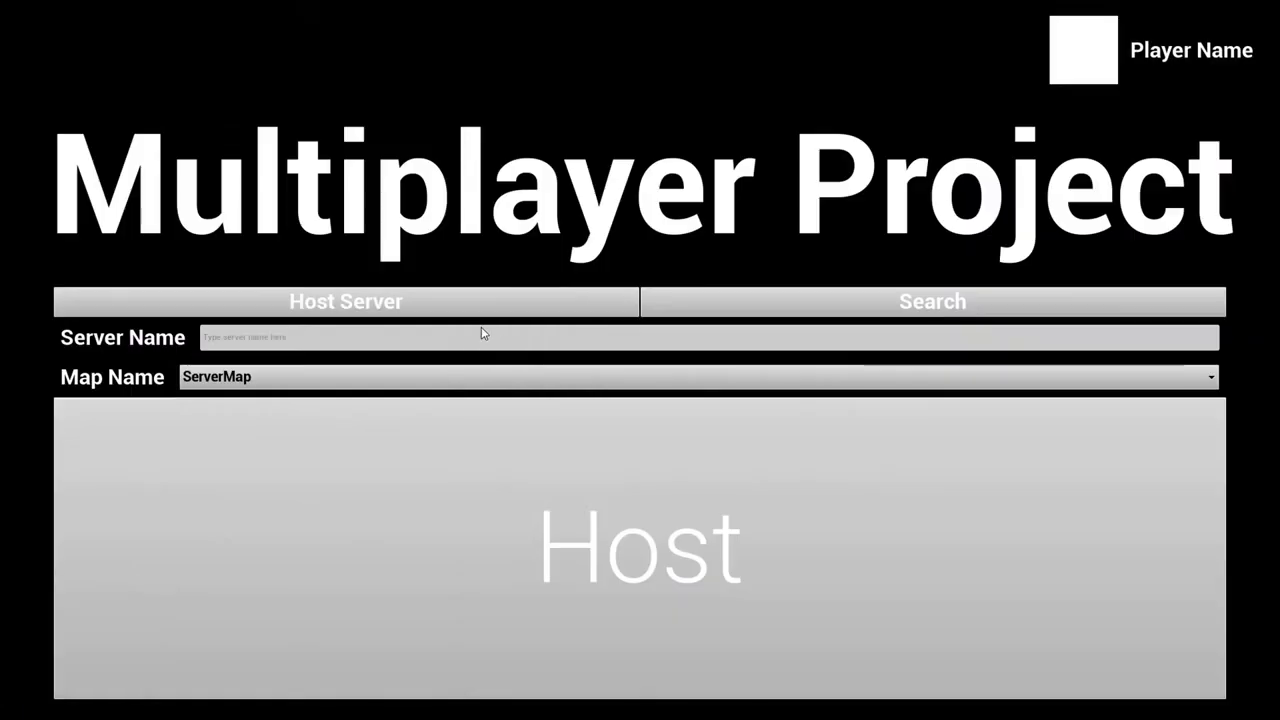
{"action": "left_click", "coordinate": [727, 305]}
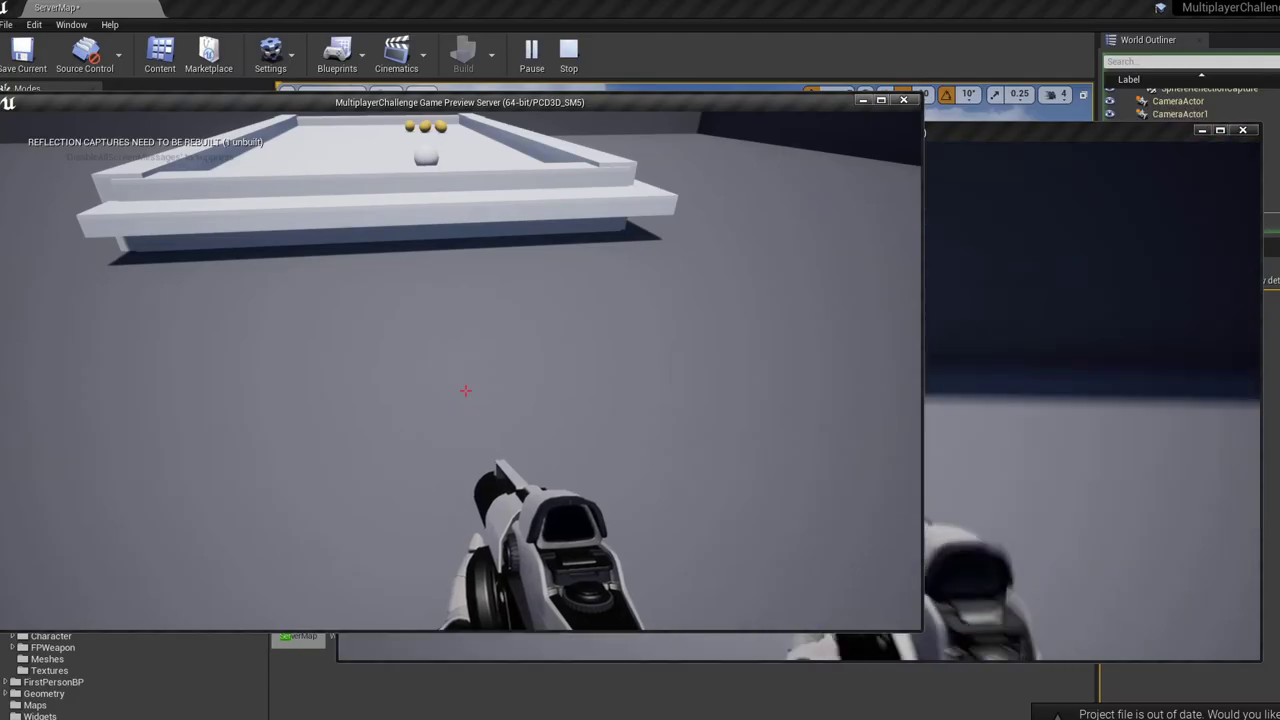
{"action": "key", "text": "alt+Tab"}
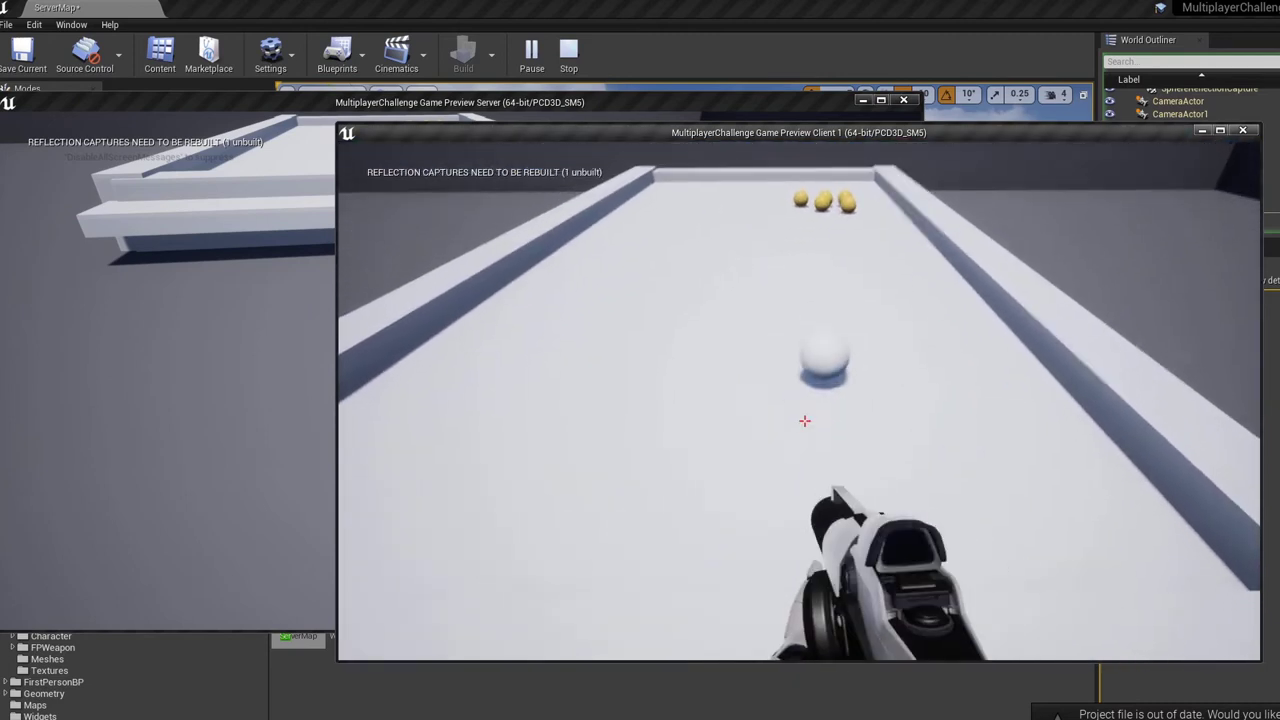
- Fire a ball at the pool balls and align the Something Else node level with SomeEvent
{"action": "left_click", "coordinate": [804, 421]}
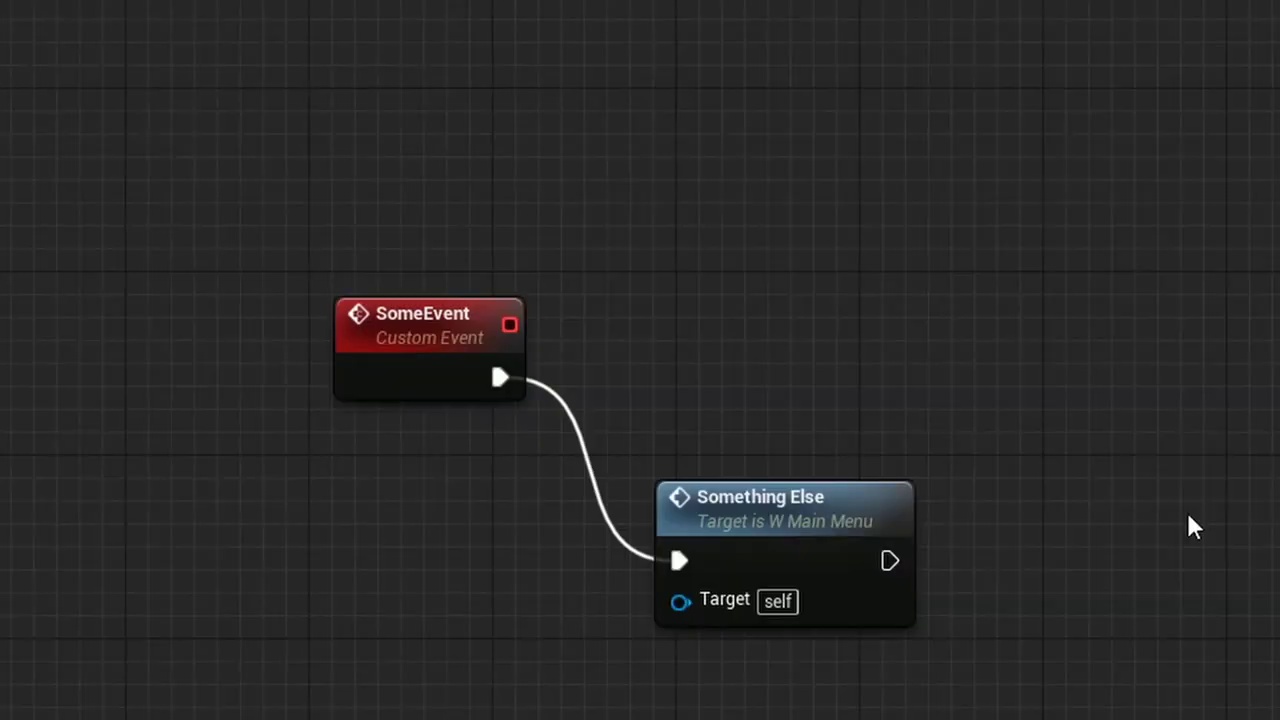
{"action": "left_click_drag", "start_coordinate": [782, 508], "coordinate": [773, 327]}
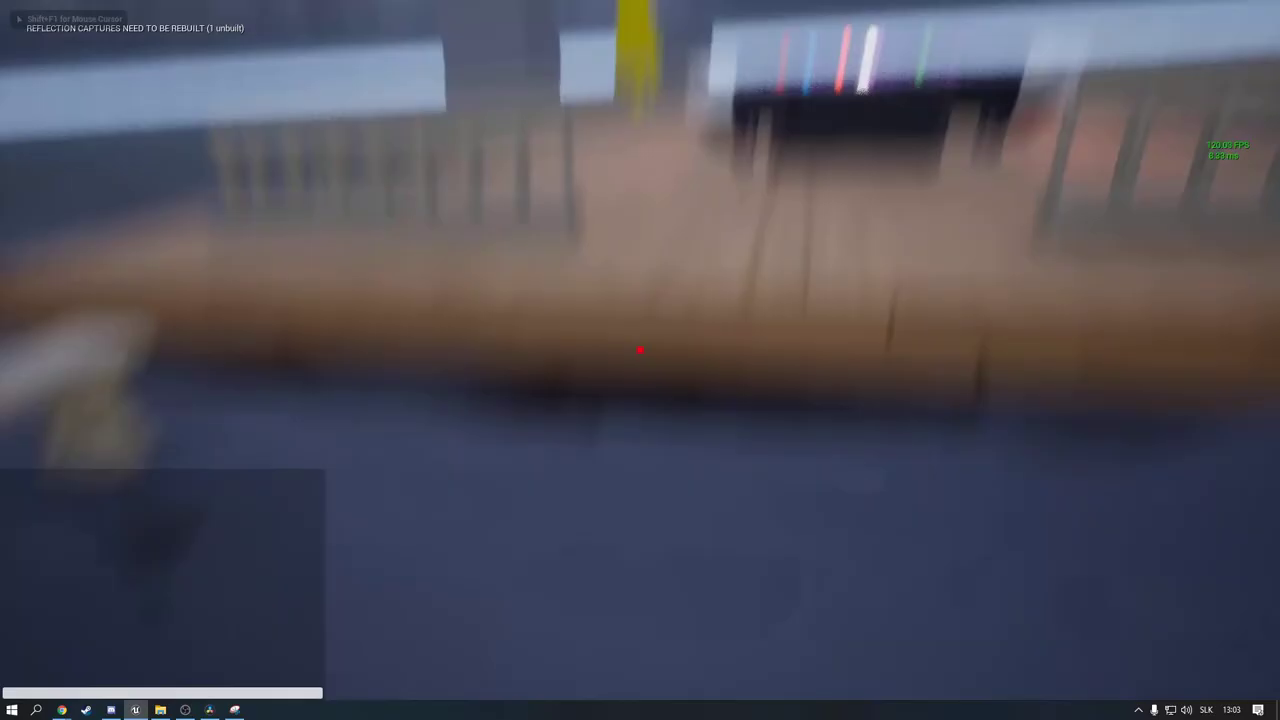
- Stop the play session and orbit the viewport down to inspect the armoured knight's side
{"action": "key", "text": "Escape"}
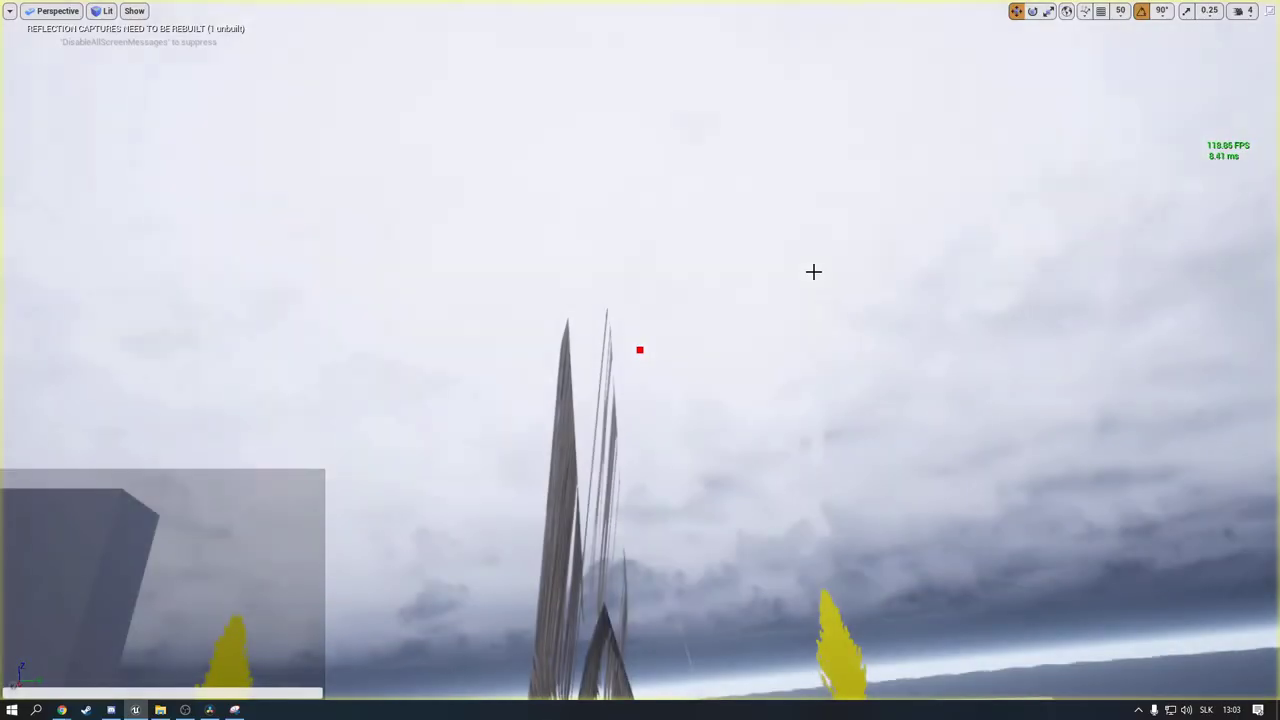
{"action": "right_click_drag", "start_coordinate": [813, 271], "coordinate": [818, 372]}
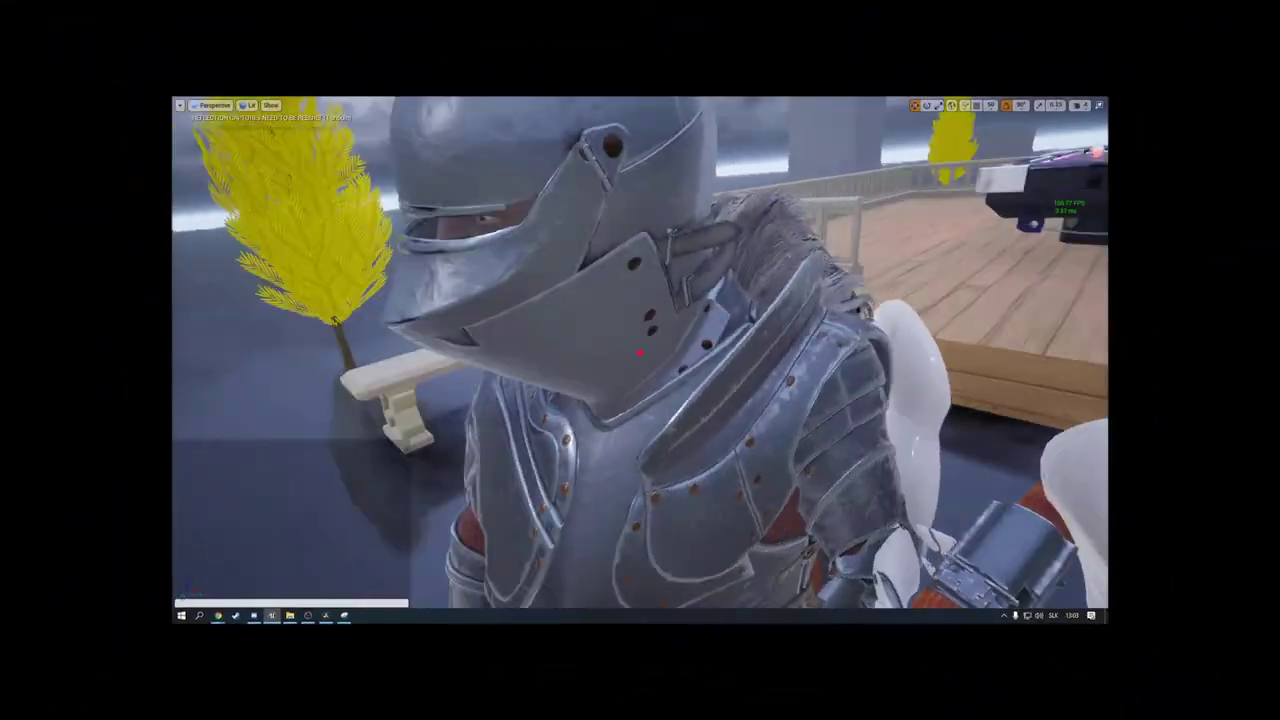
{"action": "right_click_drag", "start_coordinate": [640, 352], "coordinate": [640, 352]}
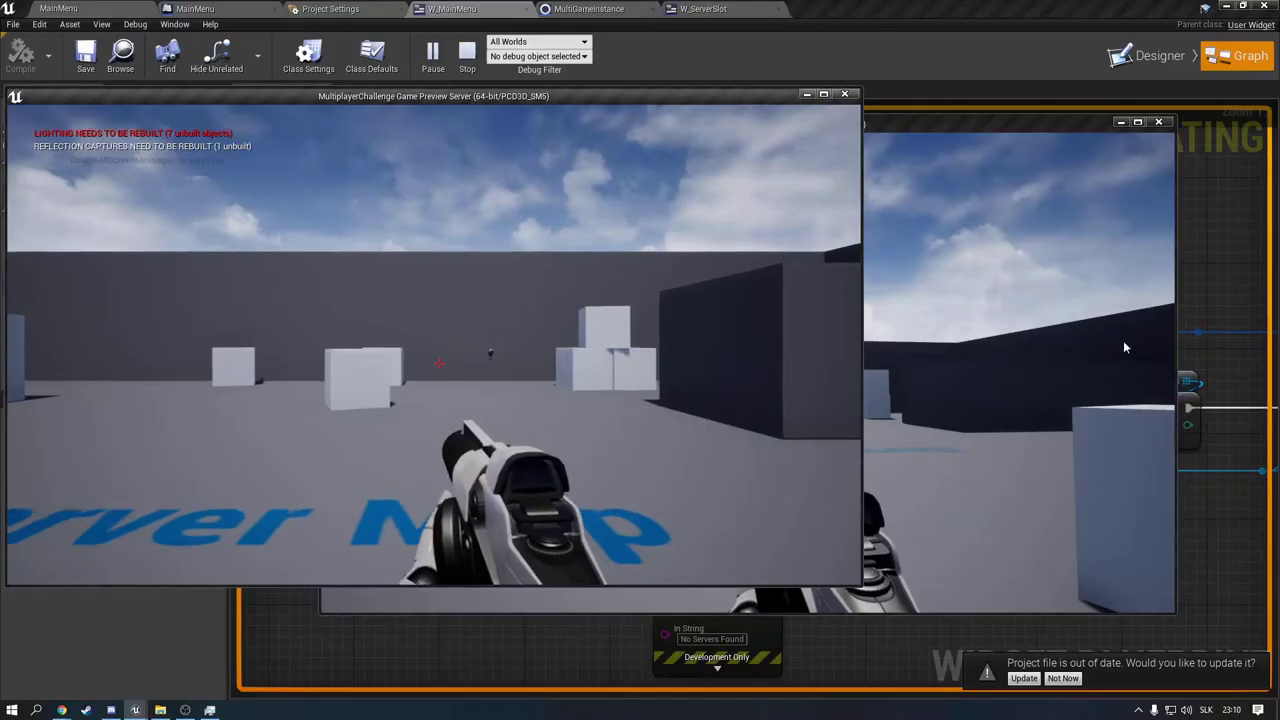
{"action": "key", "text": "w"}
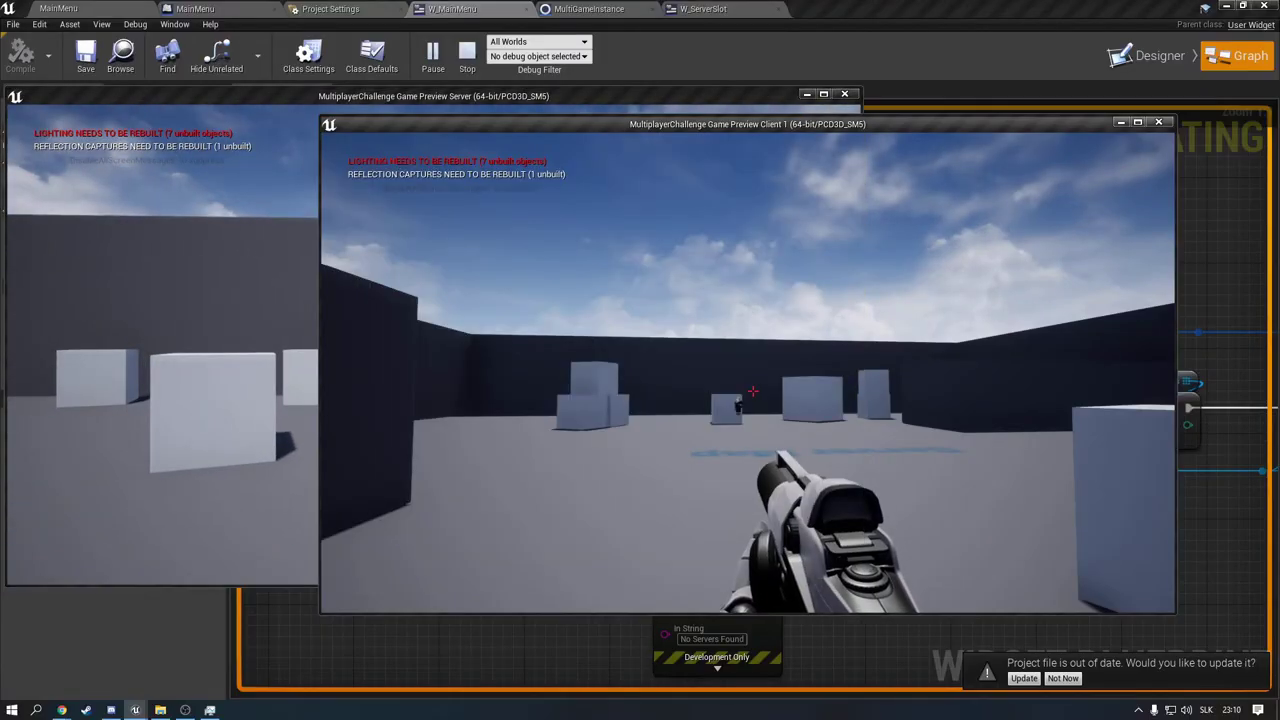
{"action": "key", "text": "w"}
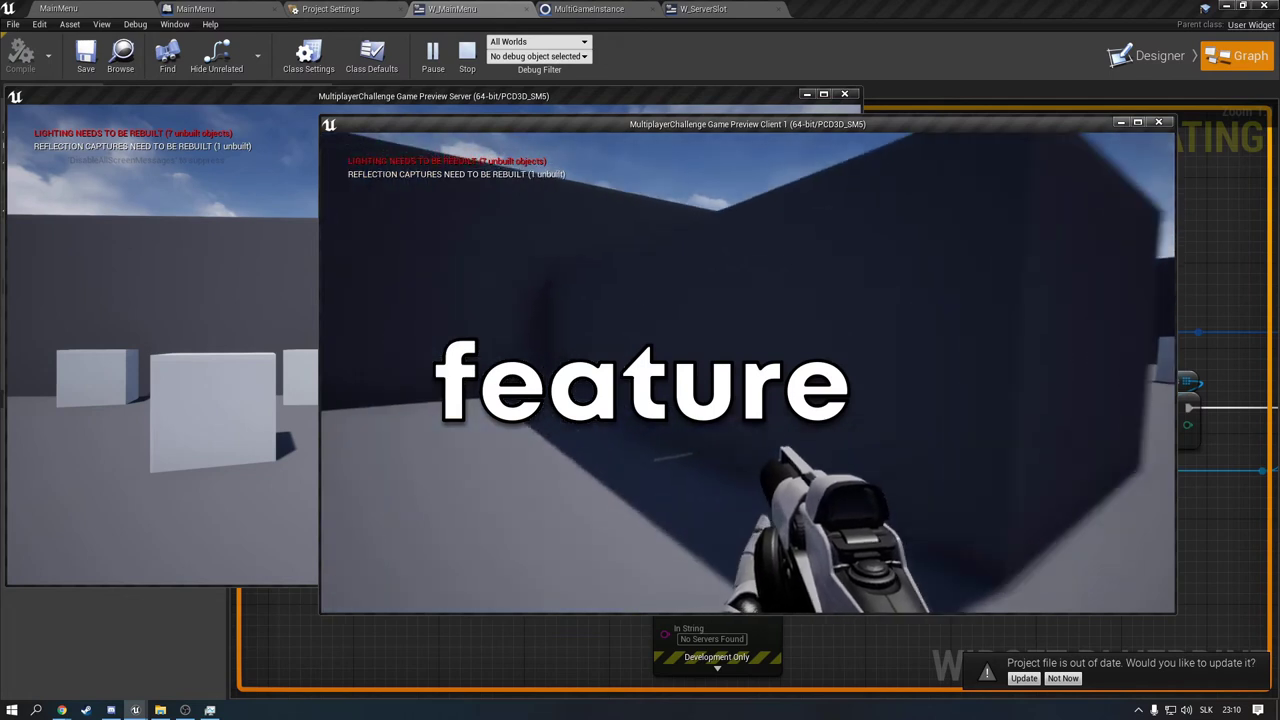
{"action": "key", "text": "alt+Tab"}
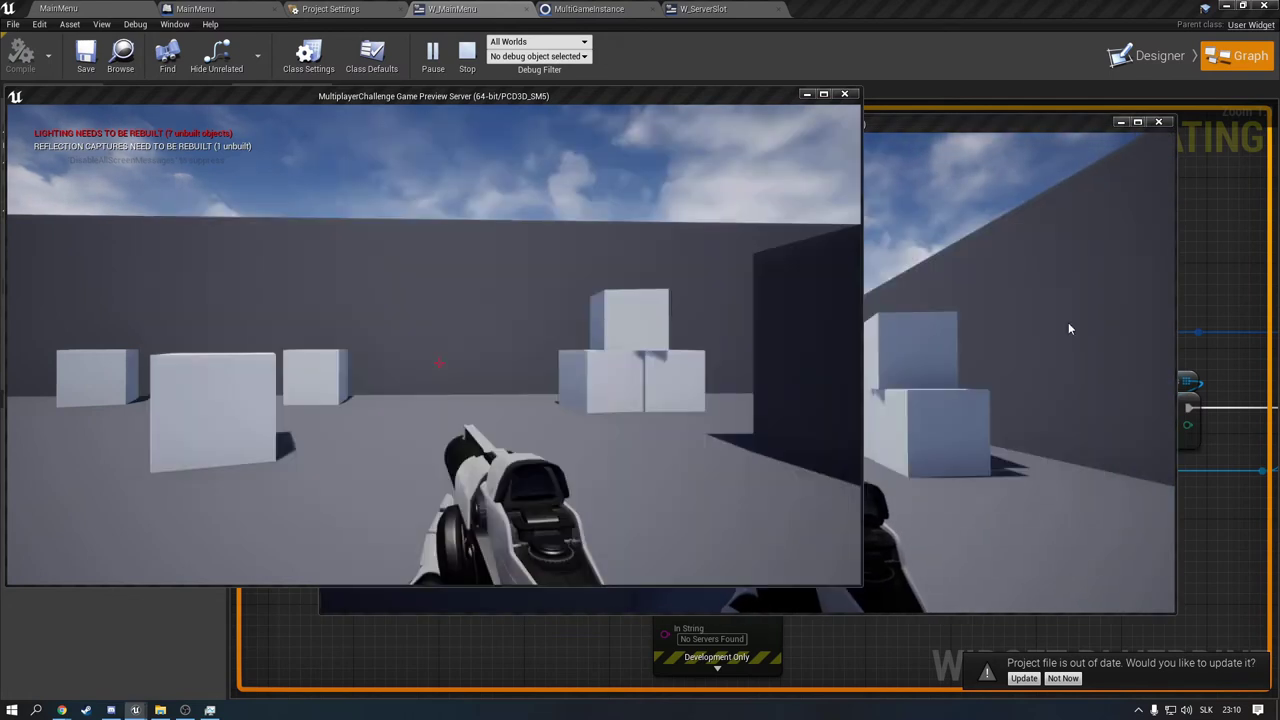
{"action": "left_click", "coordinate": [1068, 322]}
{"action": "key", "text": "alt+Tab"}
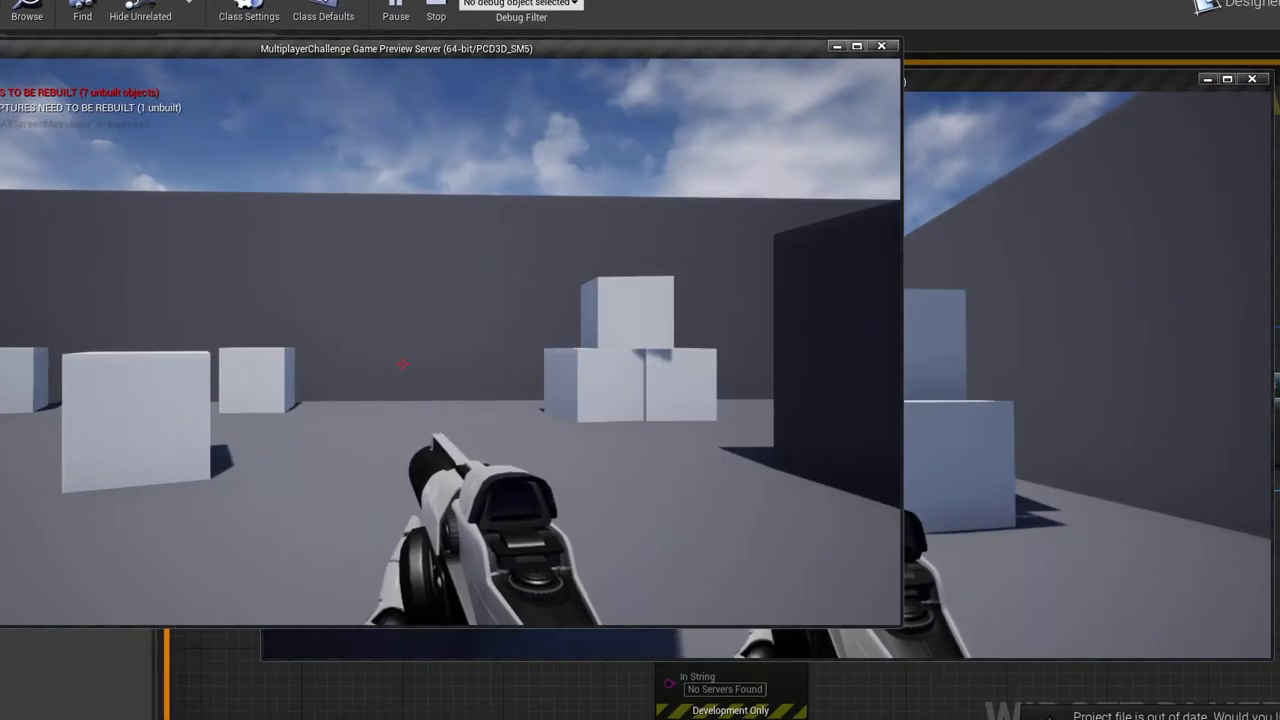
{"action": "left_click", "coordinate": [403, 364]}
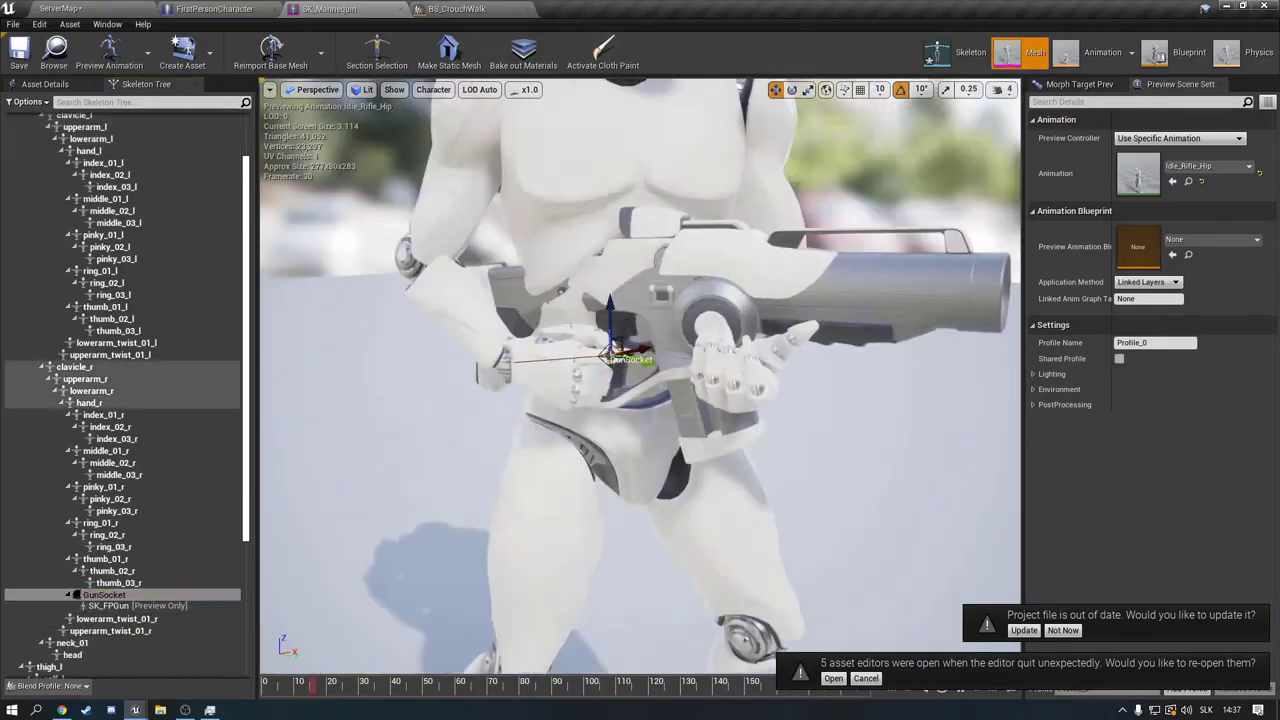
- Filter the Details panel with 'own' and tick Owner No See on the character component
{"action": "scroll", "coordinate": [630, 553], "scroll_direction": "up", "scroll_amount": 8}
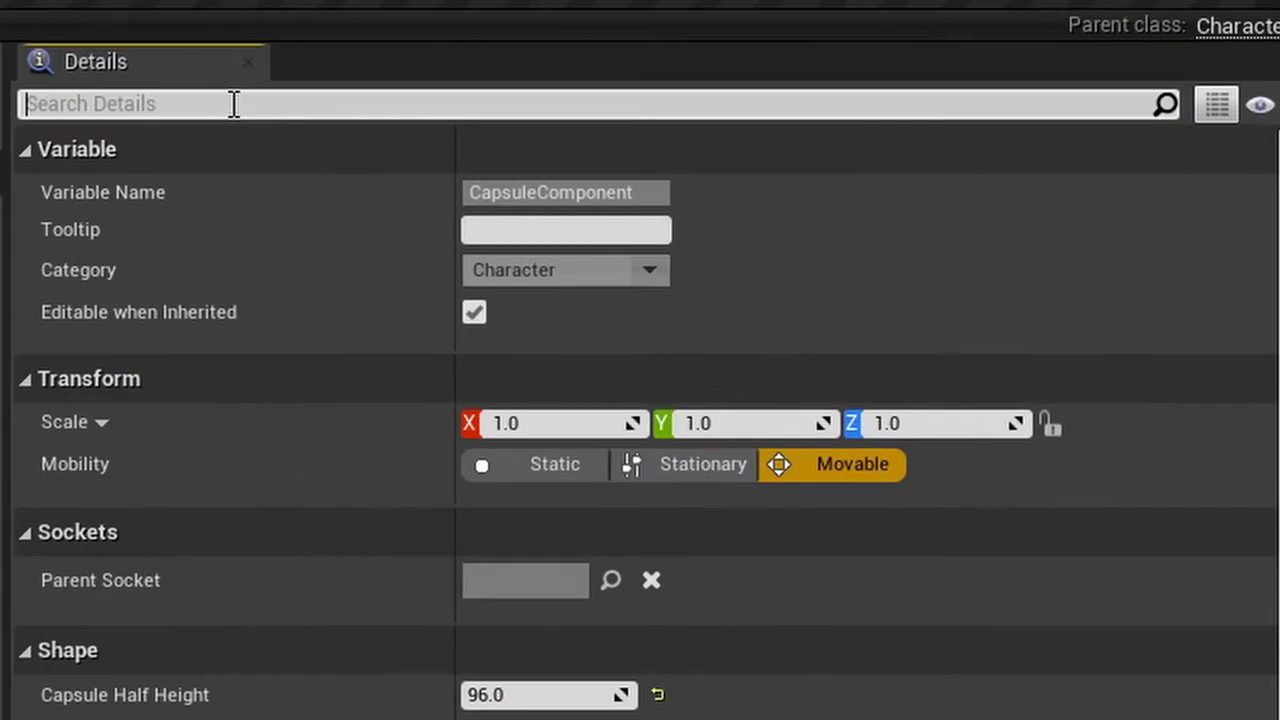
{"action": "type", "text": "owner"}
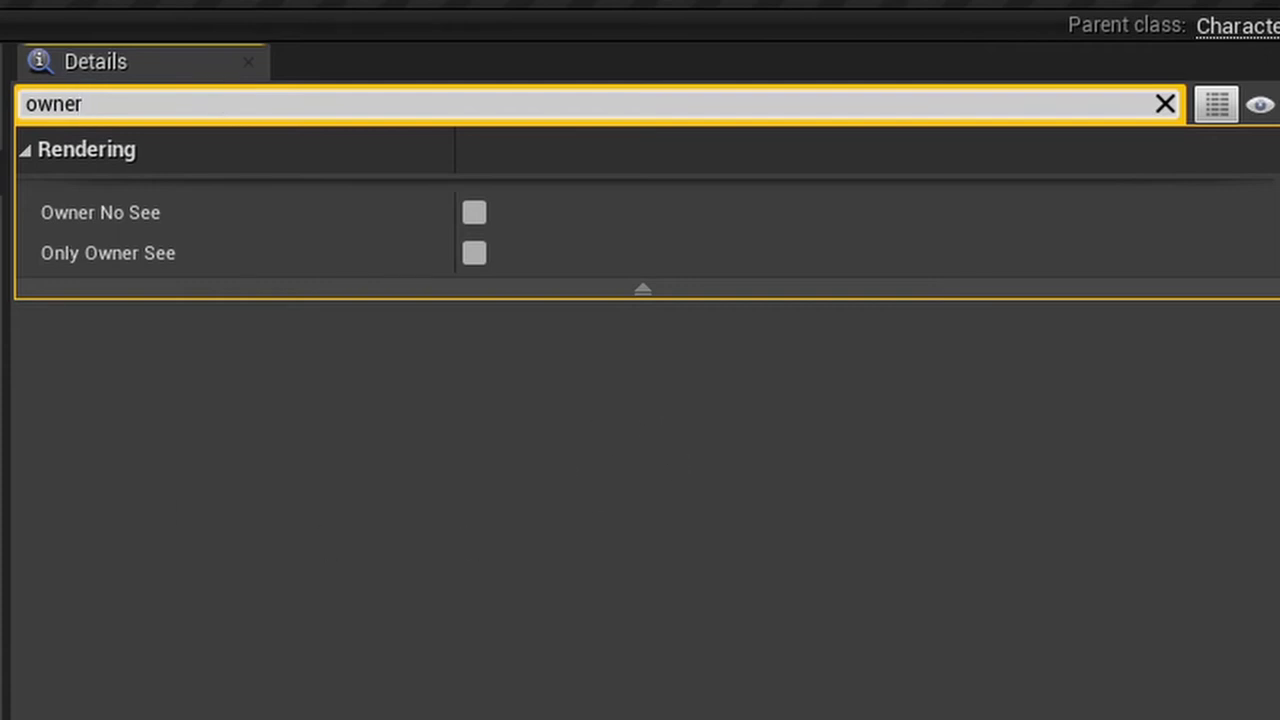
{"action": "left_click", "coordinate": [474, 212]}
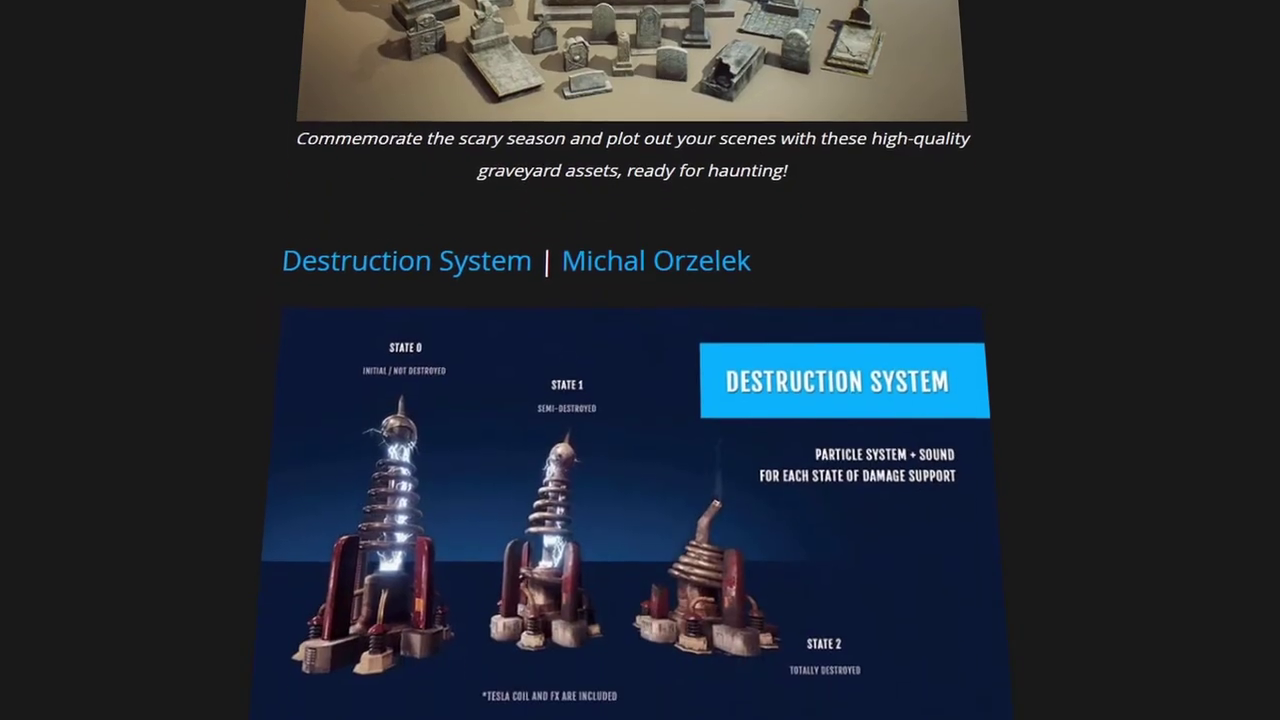
- On the FPS Weapon Bundle page, show the suppressed rifle and step through the gallery images
{"action": "scroll", "coordinate": [640, 360], "scroll_direction": "down", "scroll_amount": 3}
{"action": "scroll", "coordinate": [640, 360], "scroll_direction": "down", "scroll_amount": 5}
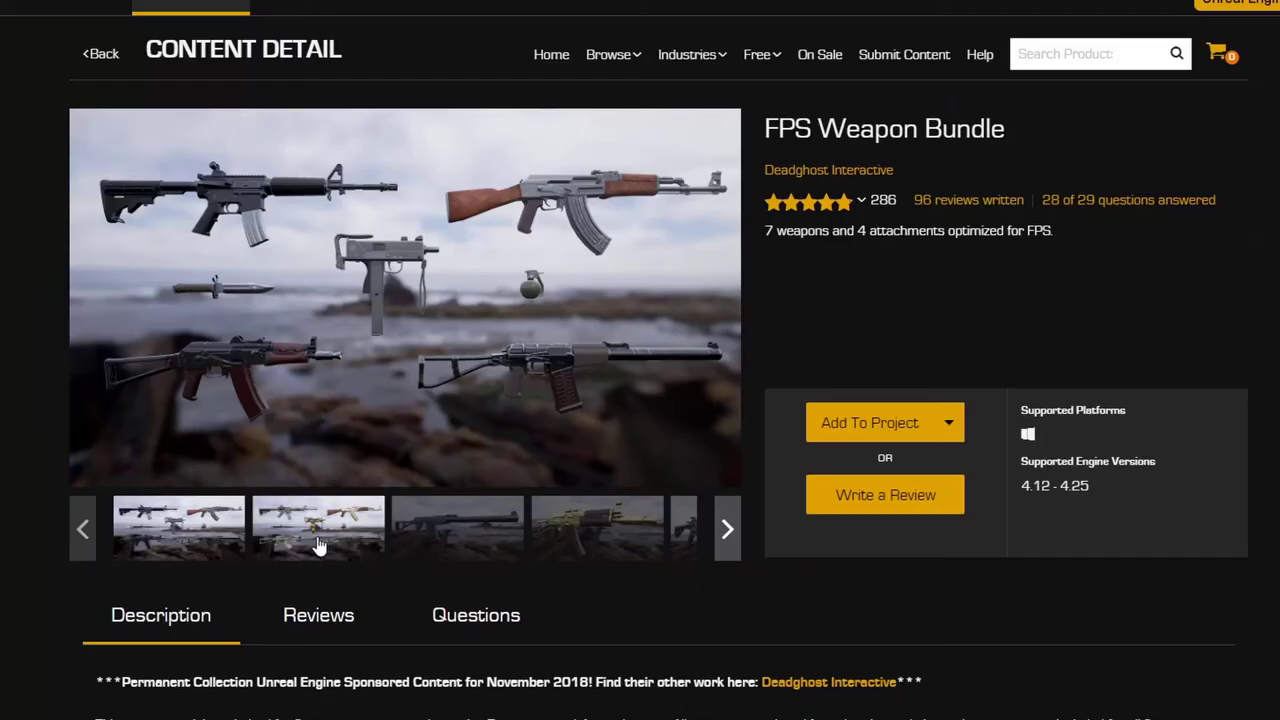
{"action": "left_click", "coordinate": [320, 540]}
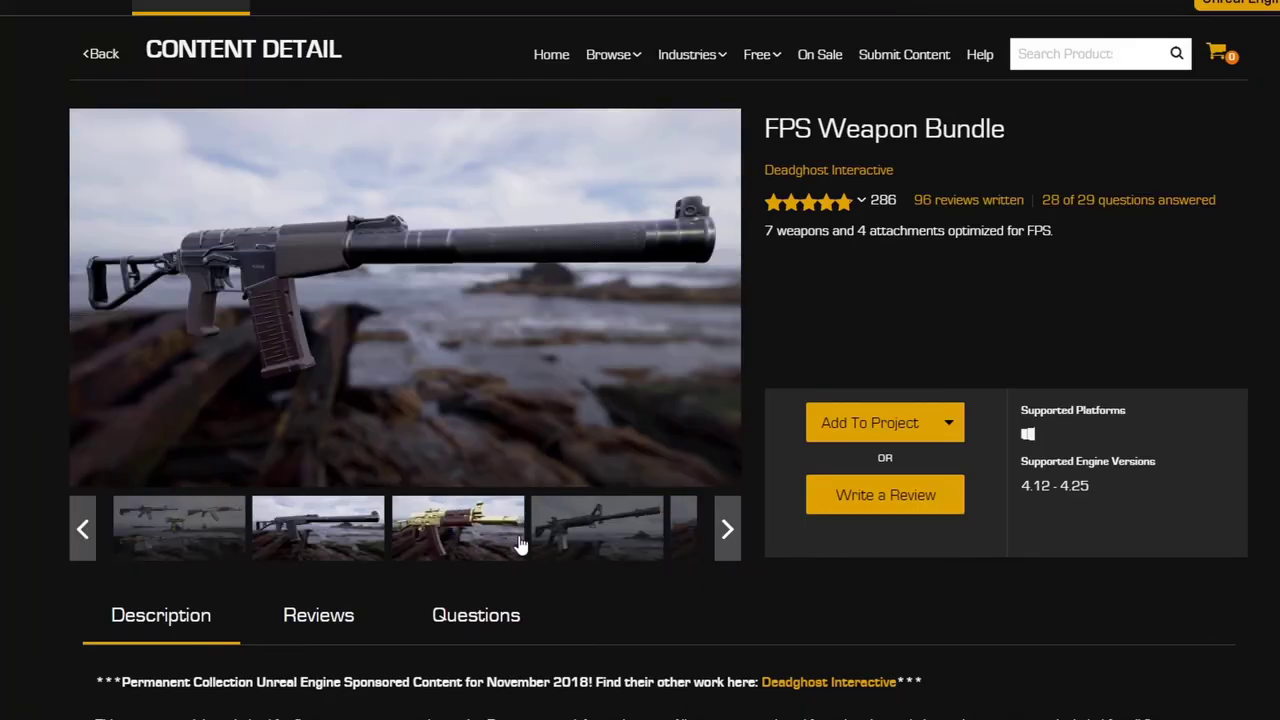
{"action": "left_click", "coordinate": [520, 545]}
{"action": "left_click", "coordinate": [520, 545]}
{"action": "left_click", "coordinate": [520, 545]}
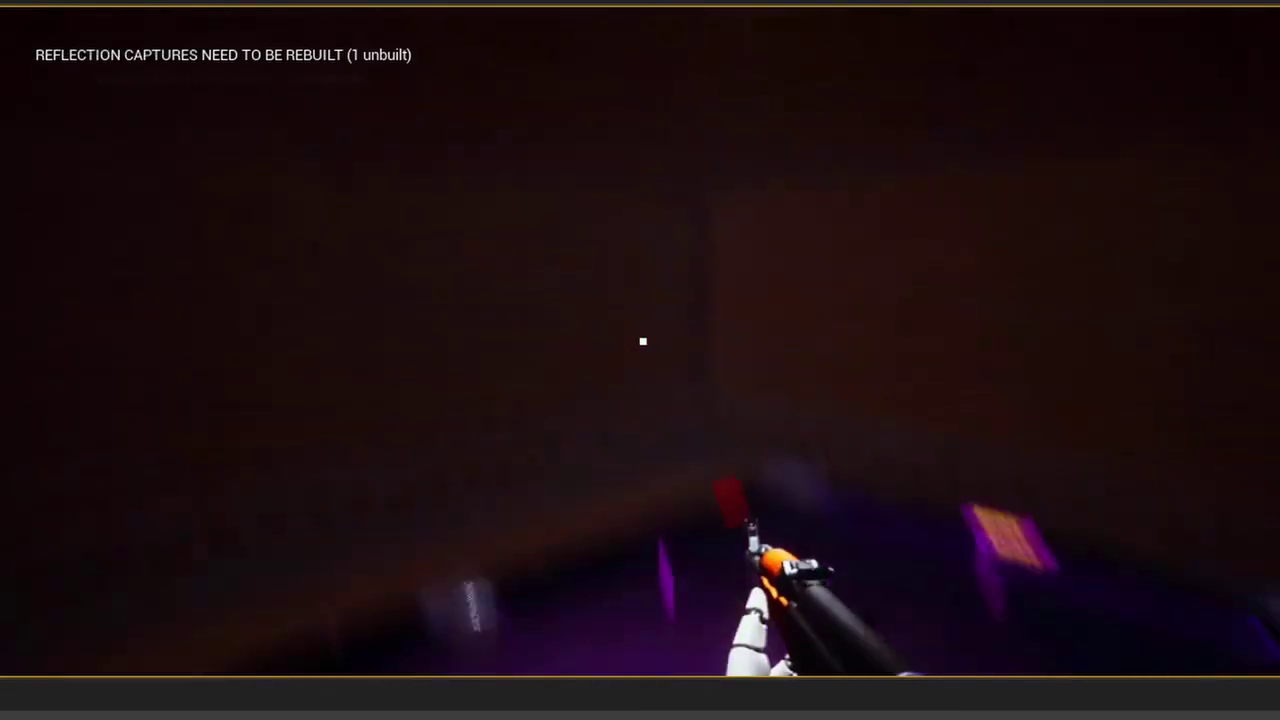
- Fire three rifle shots to show the red debug traces and false prints, then exit play
{"action": "left_click", "coordinate": [643, 342]}
{"action": "left_click", "coordinate": [643, 342]}
{"action": "left_click", "coordinate": [643, 342]}
{"action": "left_click", "coordinate": [643, 342]}
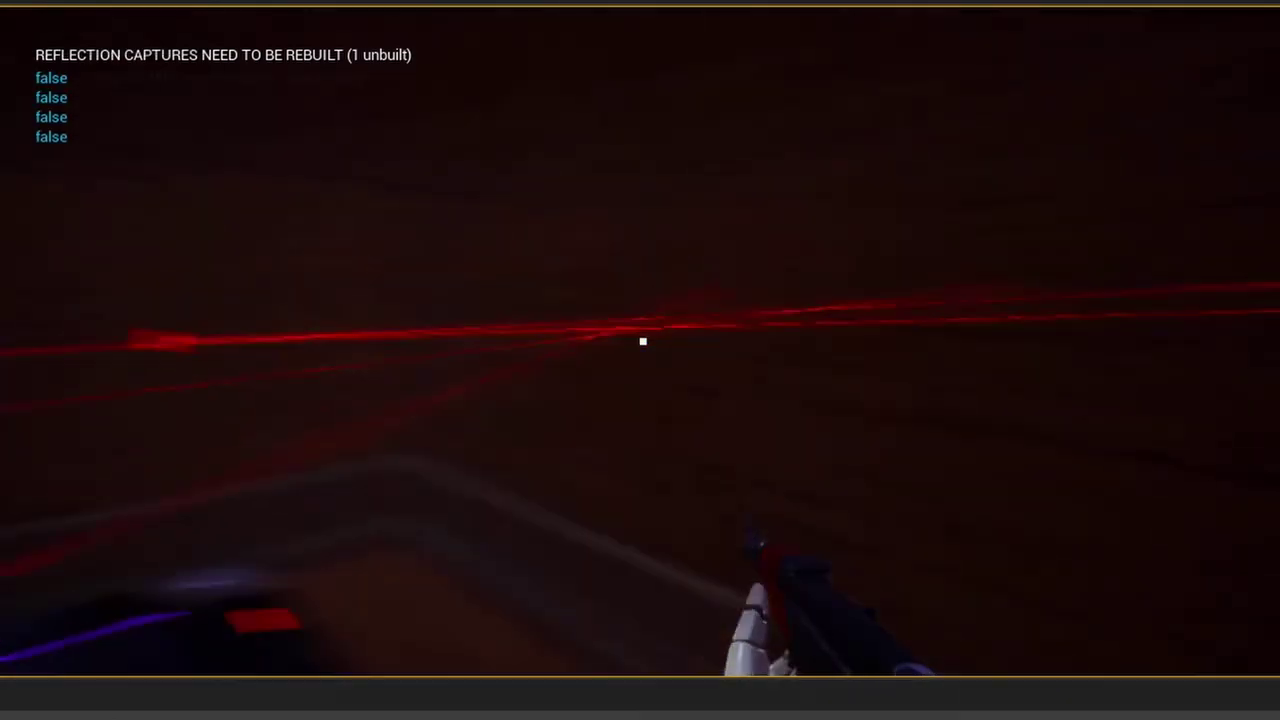
{"action": "left_click", "coordinate": [643, 342]}
{"action": "key", "text": "Escape"}
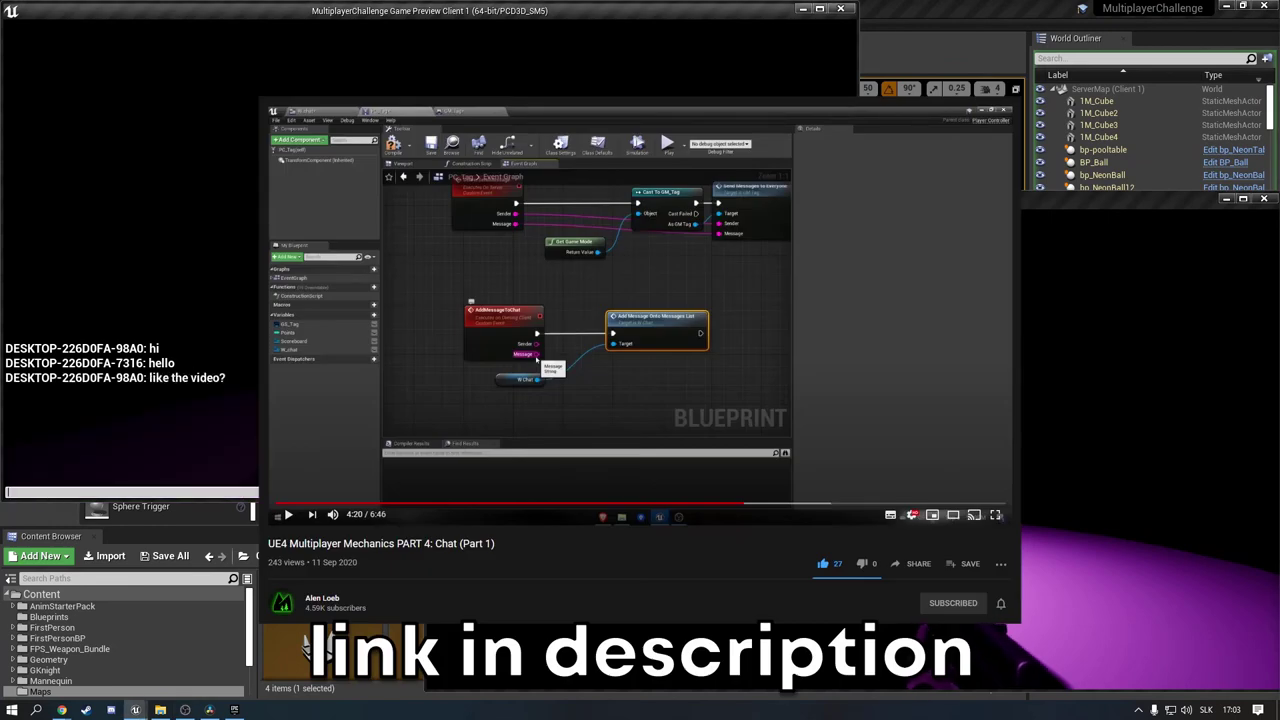
- Send the 'nope' chat reply, then check it in both the Server and Client windows
{"action": "key", "text": "Return"}
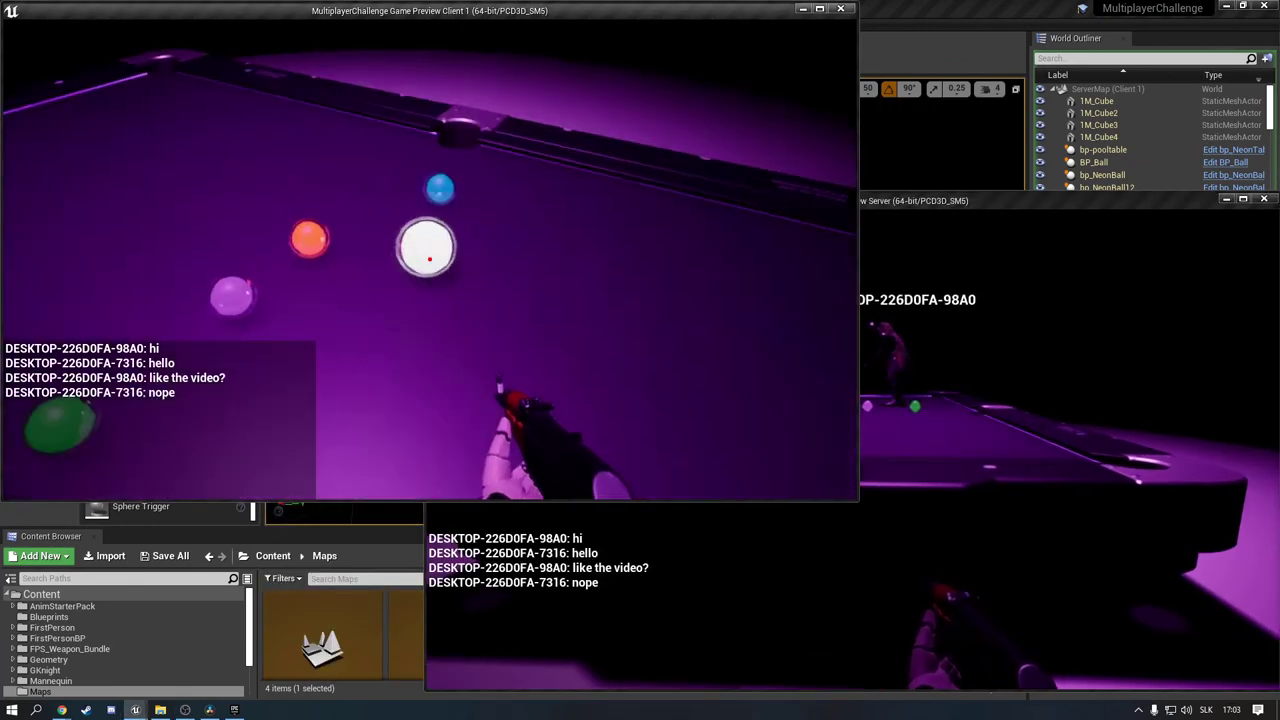
{"action": "key", "text": "alt+Tab"}
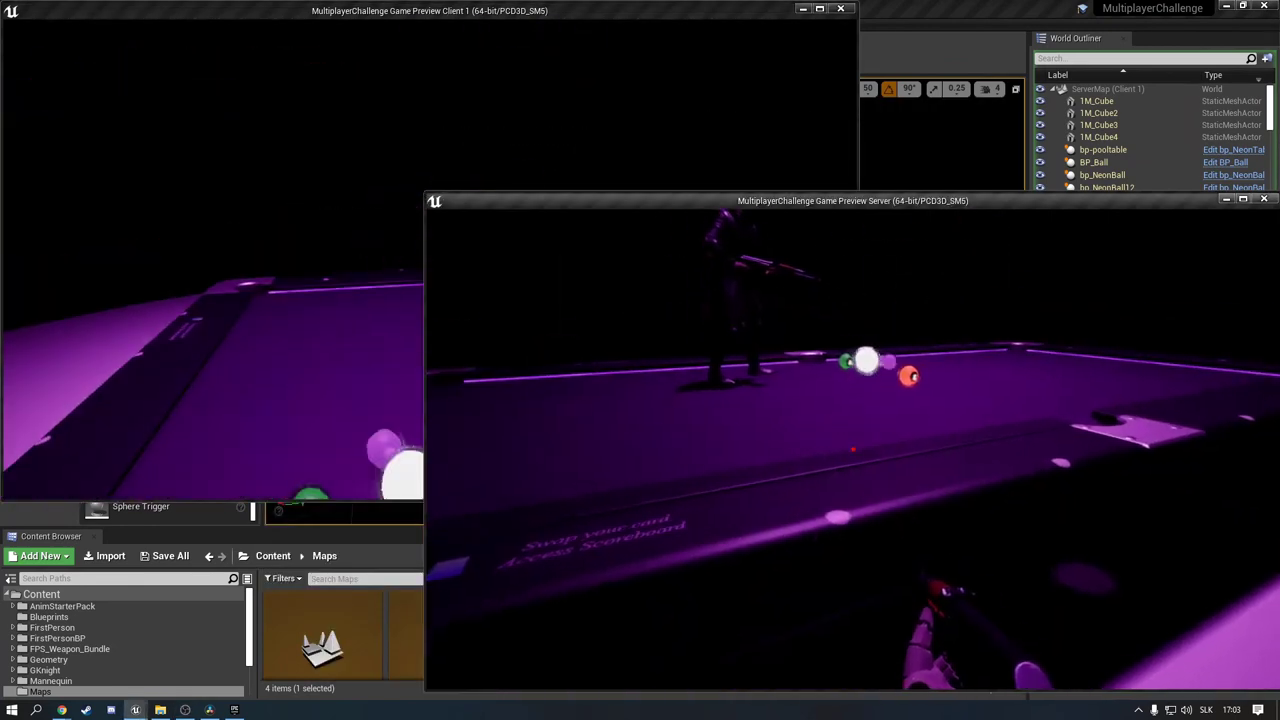
{"action": "key", "text": "alt+Tab"}
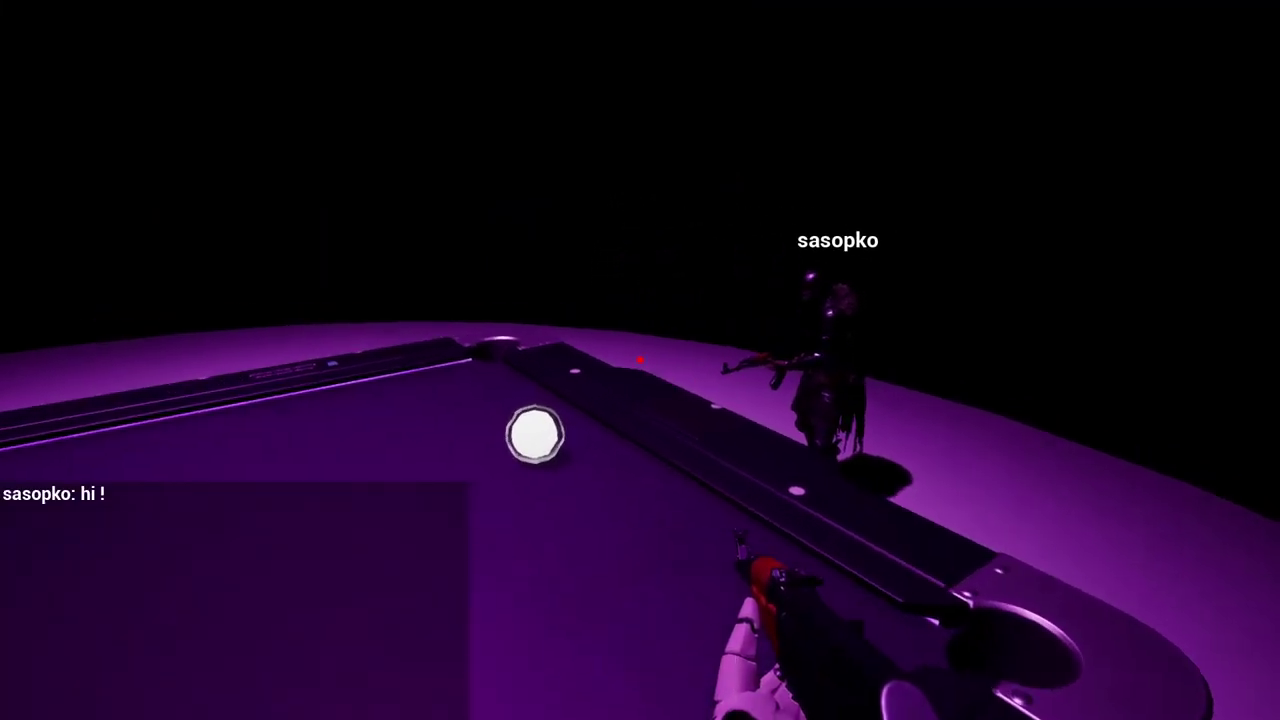
- Open the in-game chat input box to begin the hello reply
{"action": "key", "text": "Return"}
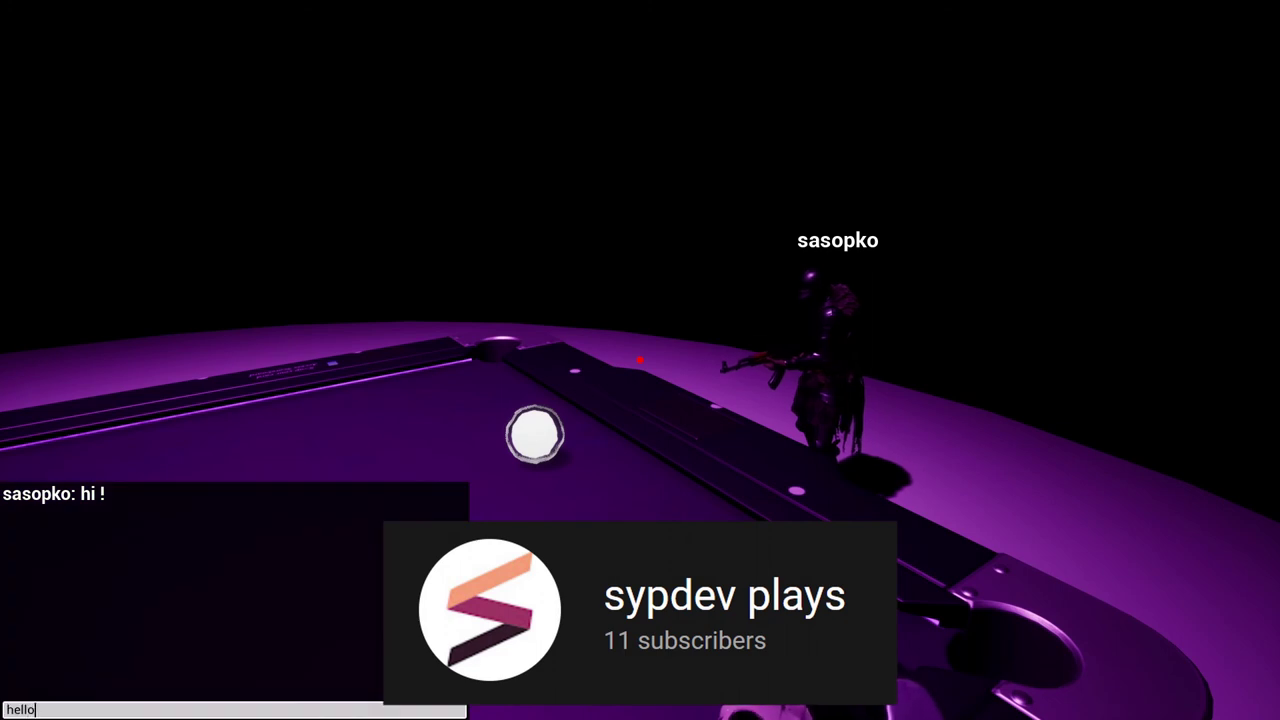